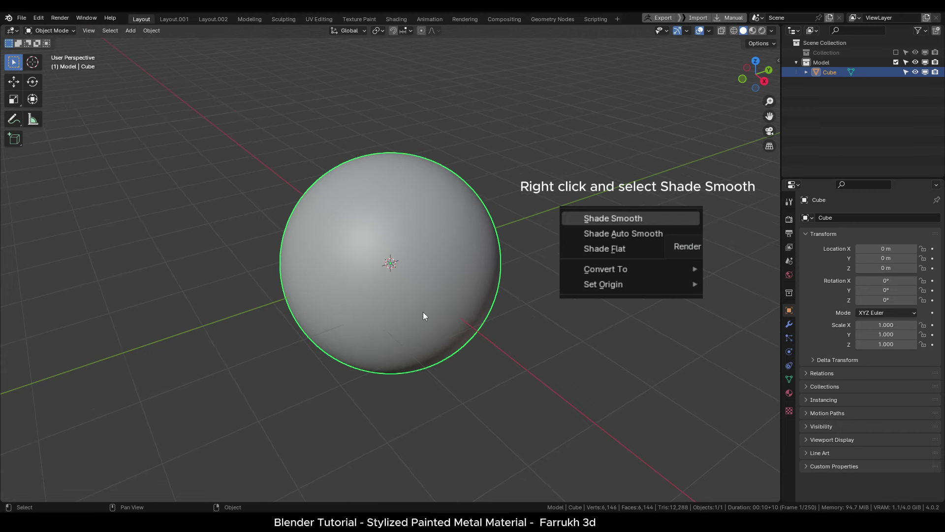
# Step: Switch to the Shading workspace and frame the sphere in the viewport
pyautogui.click(397, 18)
pyautogui.scroll(3, 433, 185)
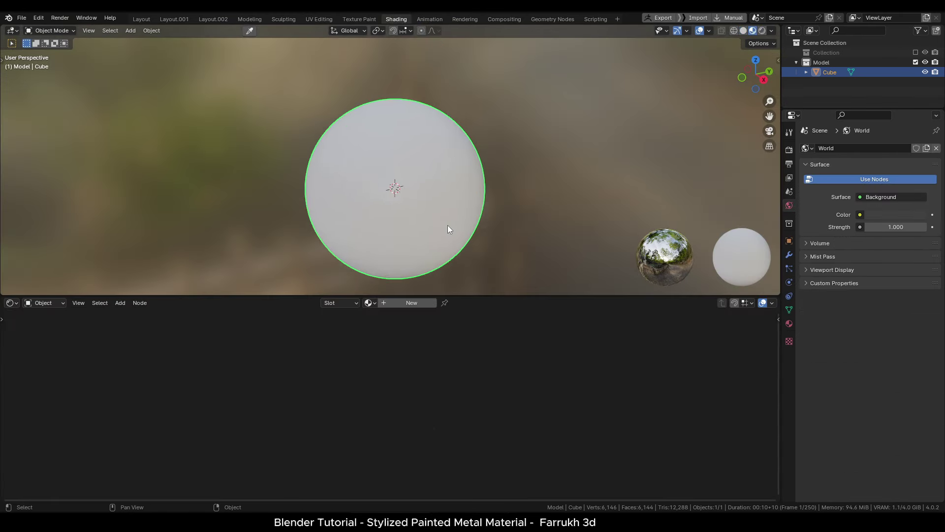
pyautogui.scroll(1, 454, 196)
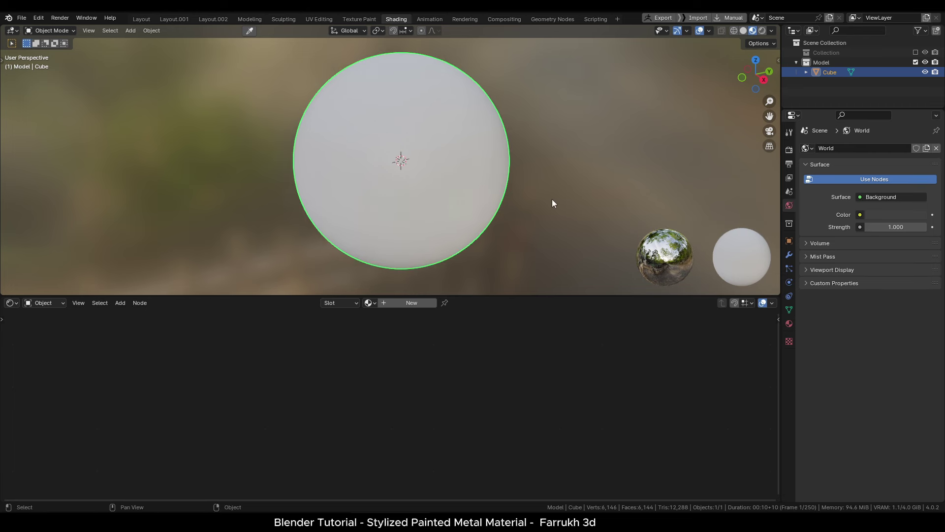
pyautogui.keyDown('shift'); pyautogui.moveTo(551, 199); pyautogui.dragTo(537, 207, button='middle'); pyautogui.keyUp('shift')
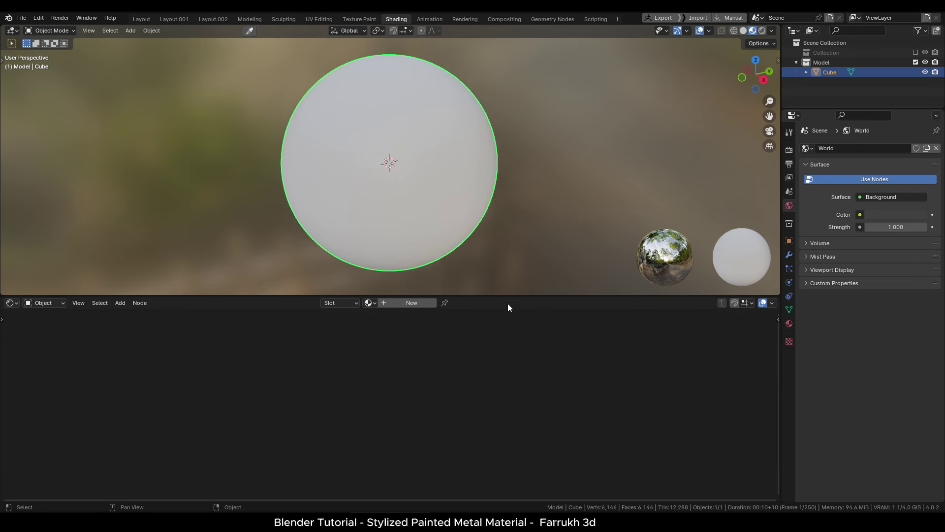
# Step: Create a new material for the sphere named Stylized_Mat
pyautogui.click(421, 302)
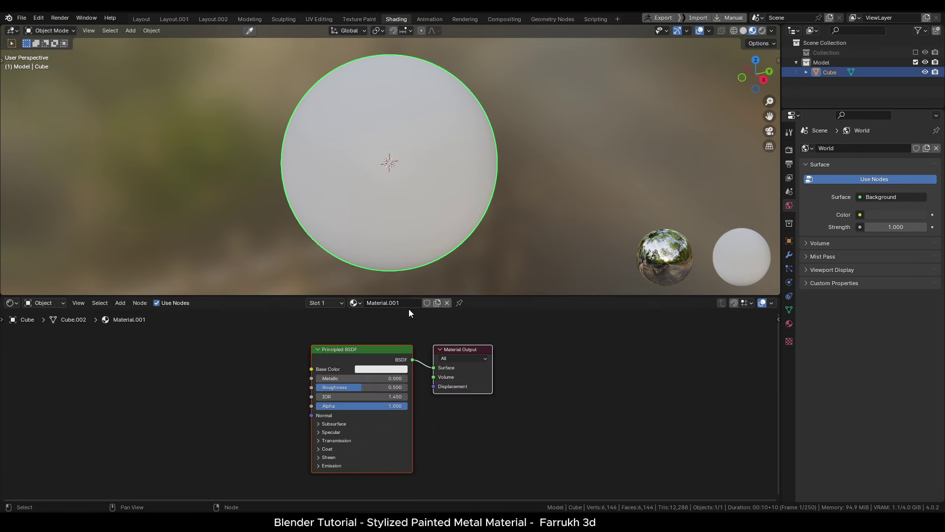
pyautogui.doubleClick(408, 304)
pyautogui.write('Stylized_Mat')
pyautogui.press('Return')
pyautogui.press('Home')
# Step: Enlarge the node editor and centre the Principled BSDF and Material Output nodes
pyautogui.moveTo(255, 357); pyautogui.dragTo(403, 347, button='middle')
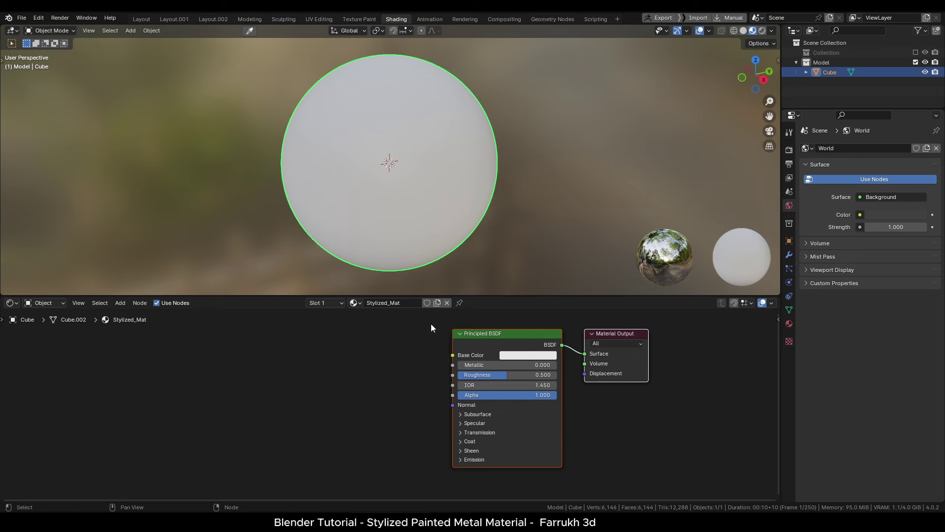
pyautogui.moveTo(482, 296); pyautogui.dragTo(488, 258)
pyautogui.scroll(3, 418, 350)
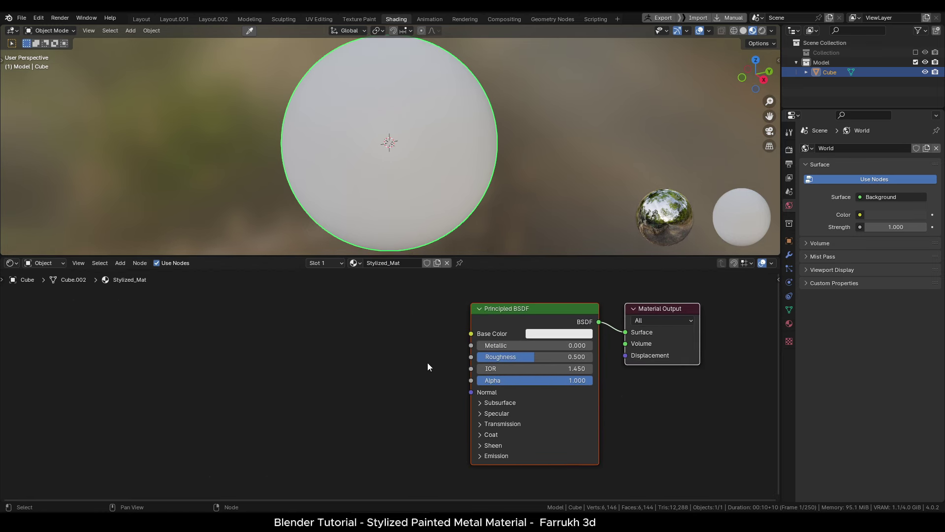
pyautogui.moveTo(427, 362); pyautogui.dragTo(449, 359, button='middle')
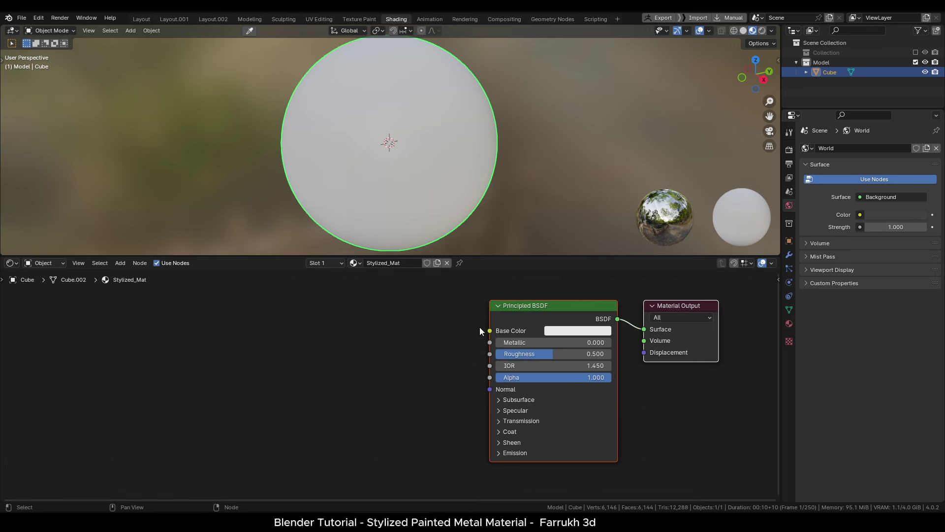
# Step: Add a Color Ramp into Base Color, darkening the black stop and moving white to 0.845
pyautogui.moveTo(491, 333); pyautogui.dragTo(421, 321)
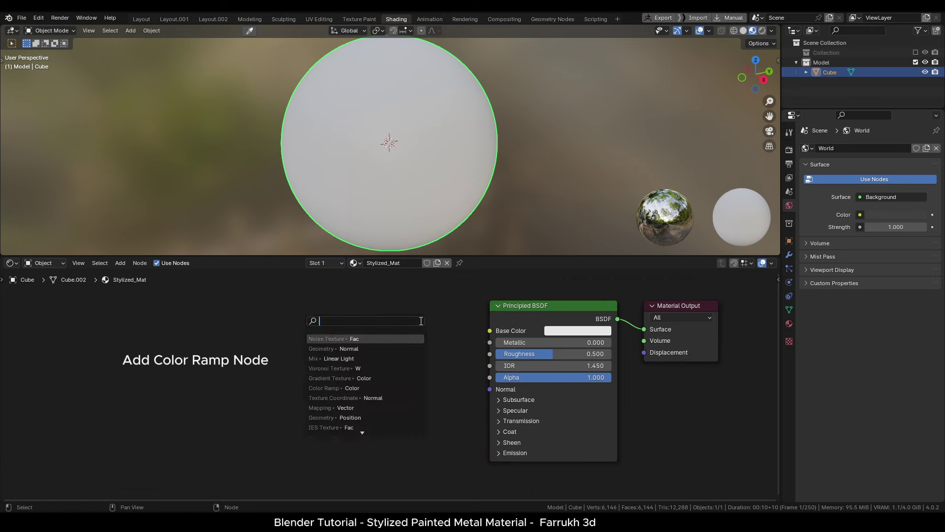
pyautogui.write('color ram')
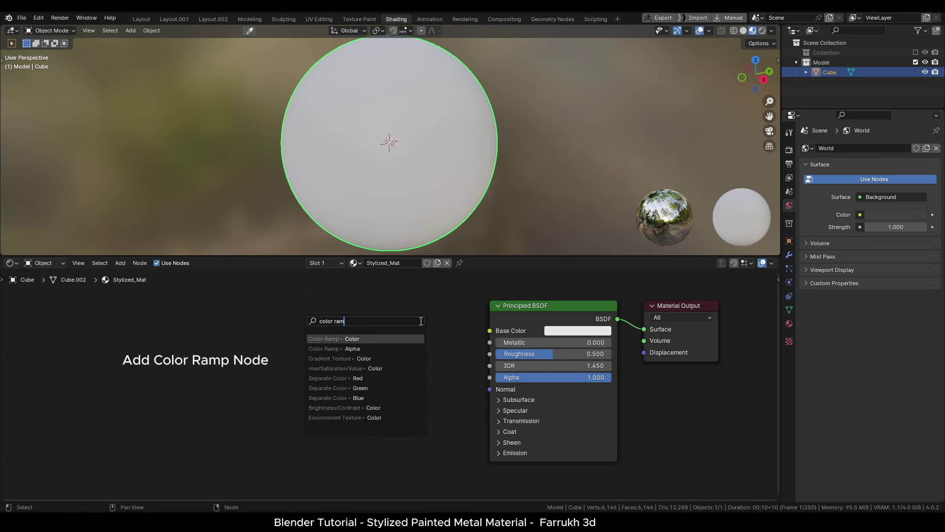
pyautogui.press('Return')
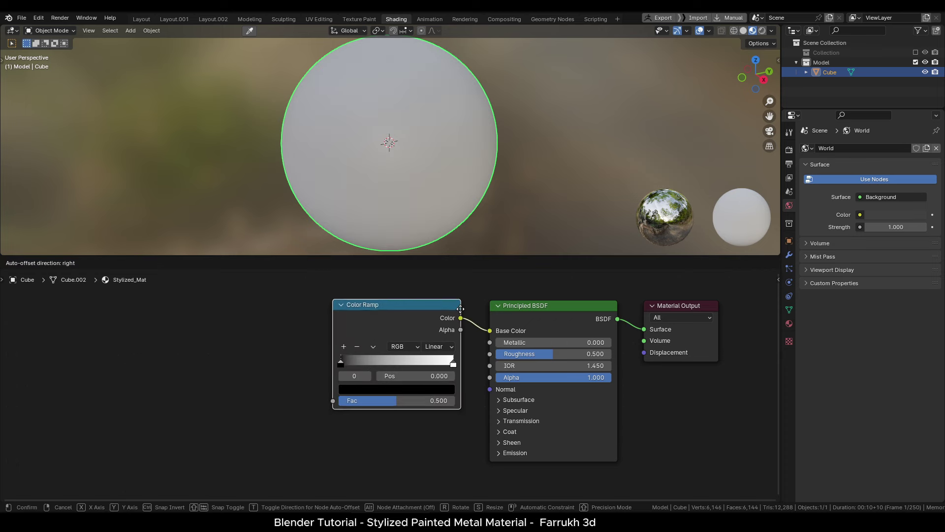
pyautogui.click(420, 321)
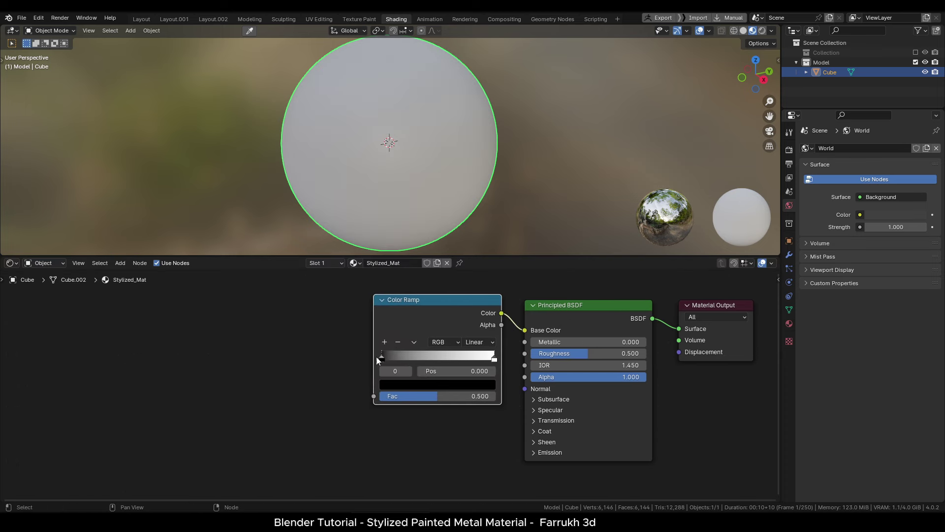
pyautogui.moveTo(382, 359); pyautogui.dragTo(422, 359)
pyautogui.moveTo(483, 361); pyautogui.dragTo(468, 361)
# Step: Feed a Radial Gradient Texture into the Color Ramp's Fac input
pyautogui.moveTo(374, 395); pyautogui.dragTo(341, 365)
pyautogui.write('g')
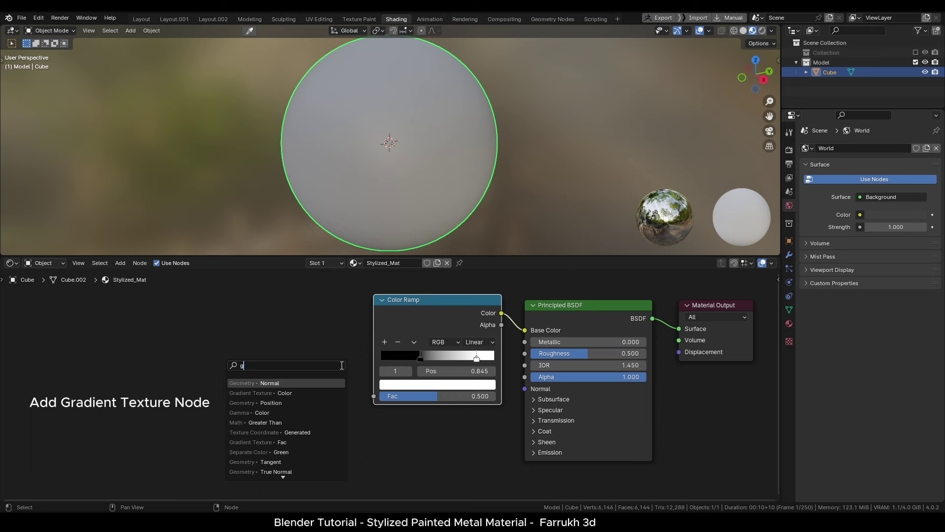
pyautogui.write('radi')
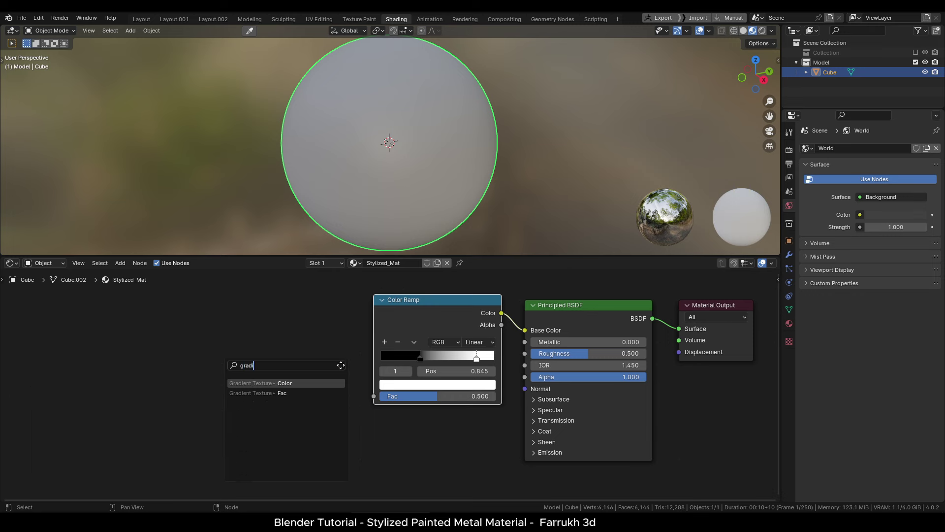
pyautogui.press('Return')
pyautogui.click(344, 400)
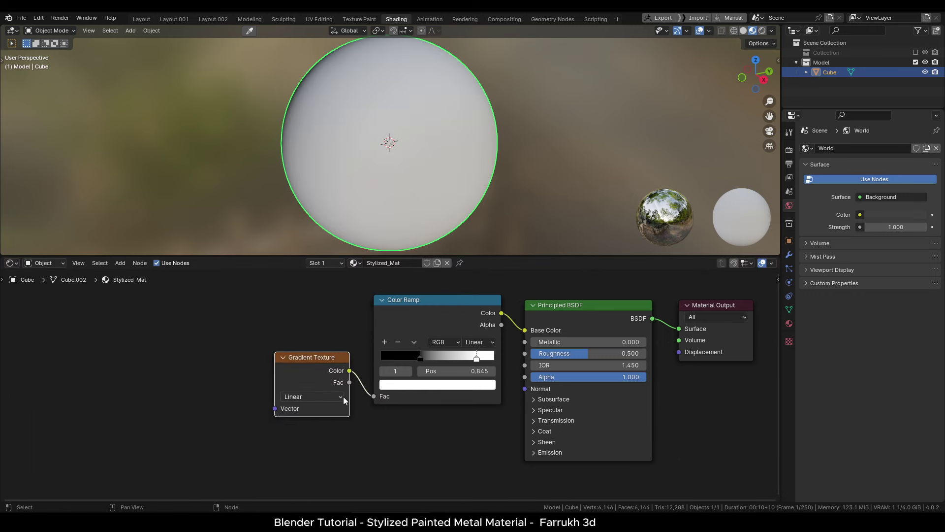
pyautogui.scroll(-1, 361, 164)
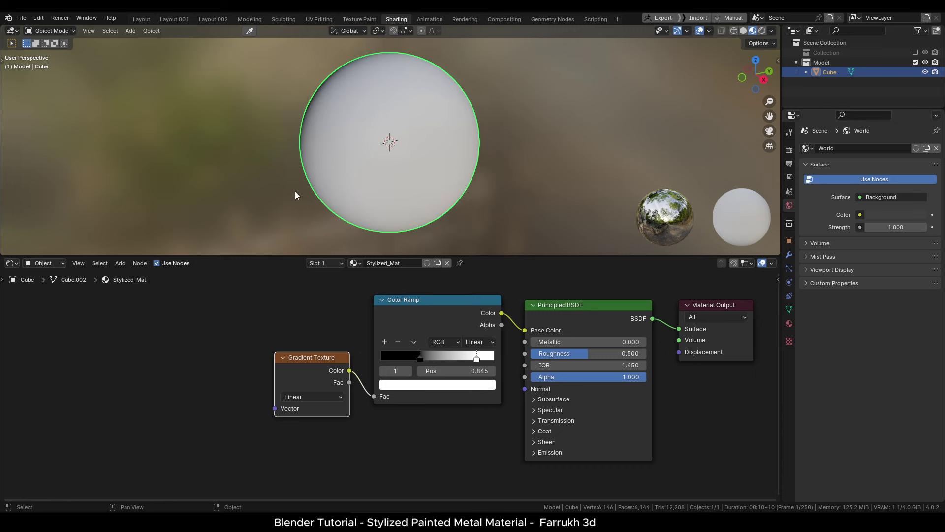
pyautogui.moveTo(295, 195); pyautogui.dragTo(359, 196, button='middle')
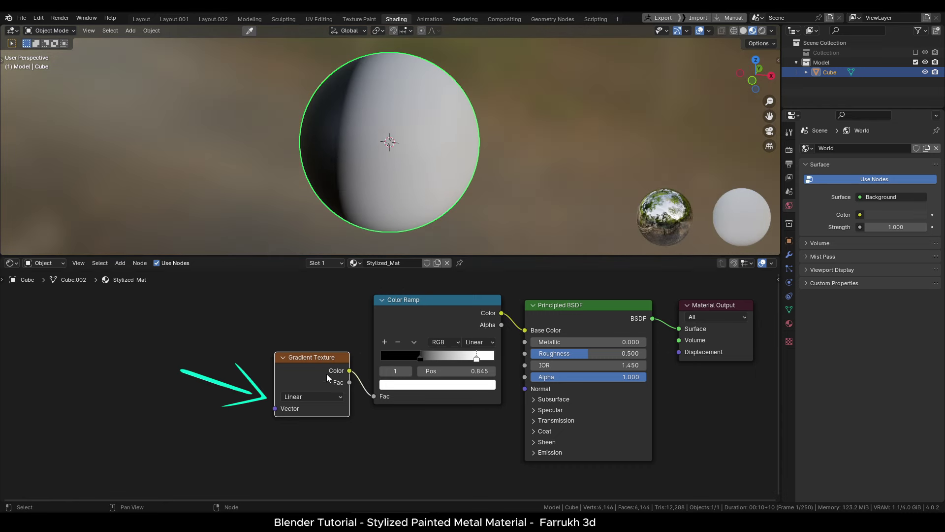
pyautogui.click(321, 397)
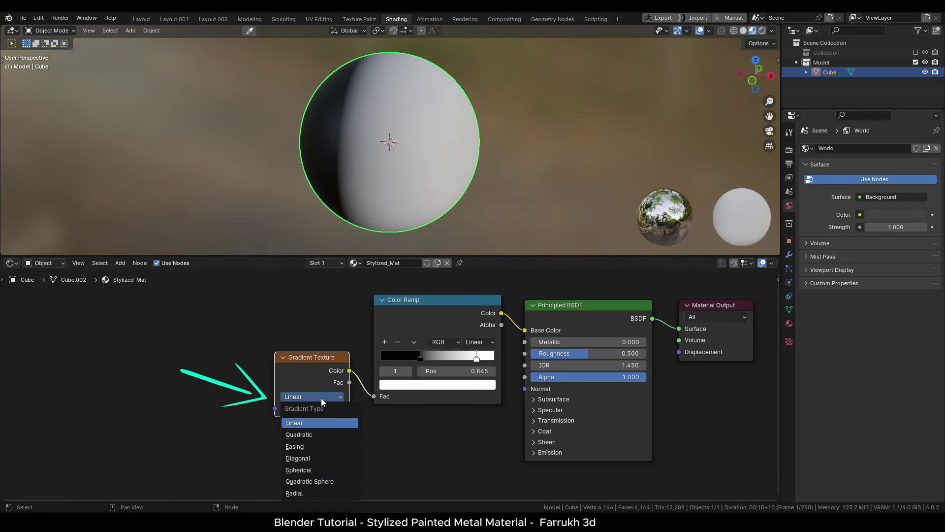
pyautogui.click(306, 492)
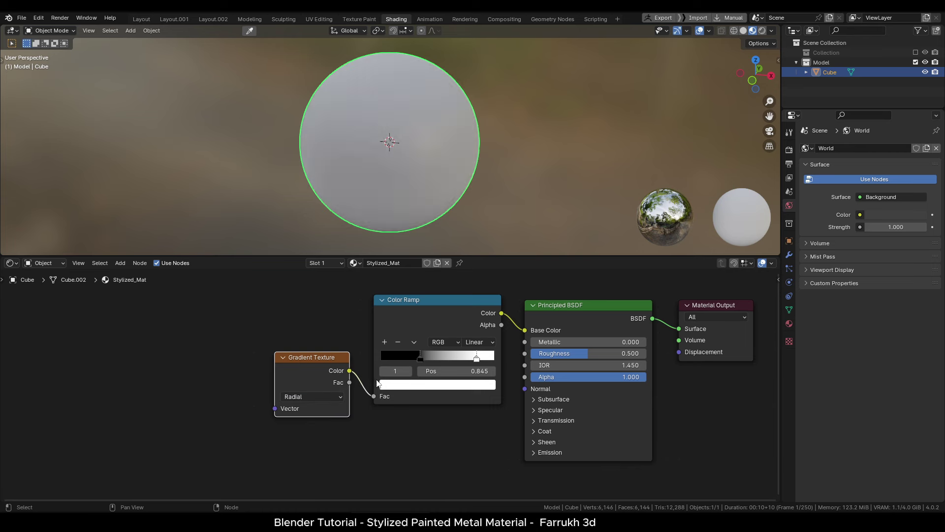
pyautogui.moveTo(349, 341); pyautogui.dragTo(365, 341, button='middle')
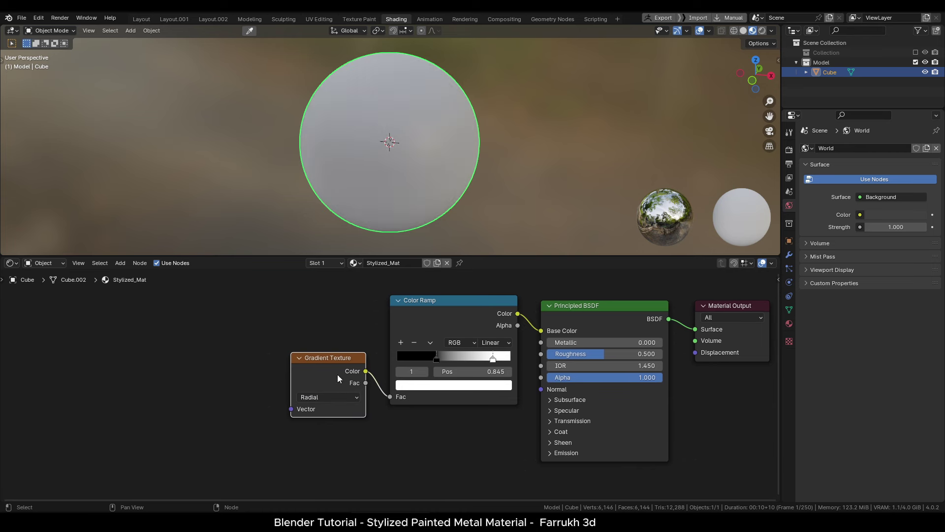
pyautogui.moveTo(338, 374); pyautogui.dragTo(363, 373, button='middle')
pyautogui.scroll(-1, 360, 358)
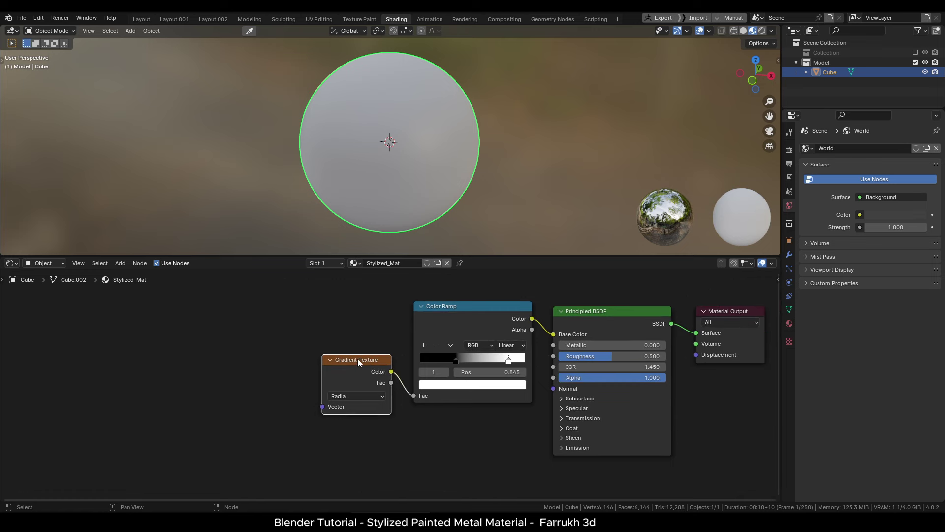
# Step: Add Texture Coordinate and Mapping nodes to the Gradient Texture with Ctrl+T and arrange them left of it
pyautogui.hotkey('ctrl', 't')
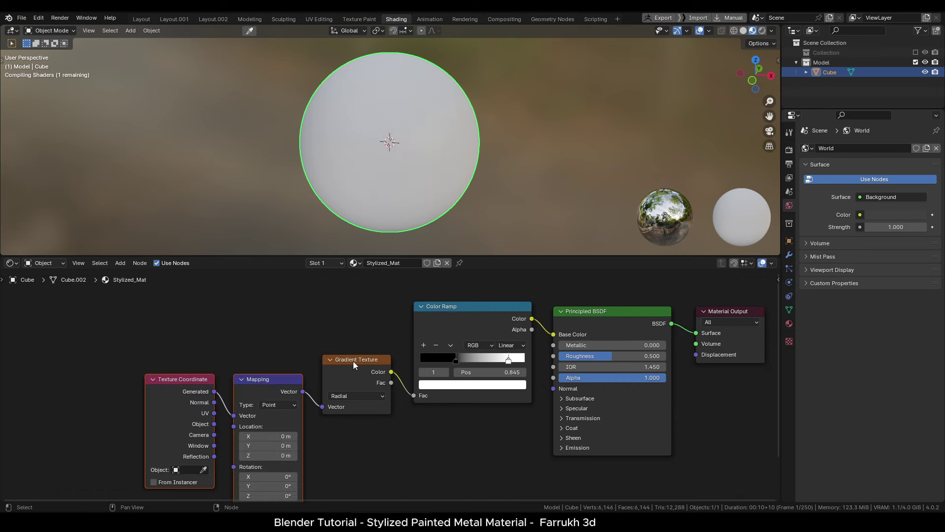
pyautogui.moveTo(273, 380); pyautogui.dragTo(265, 307)
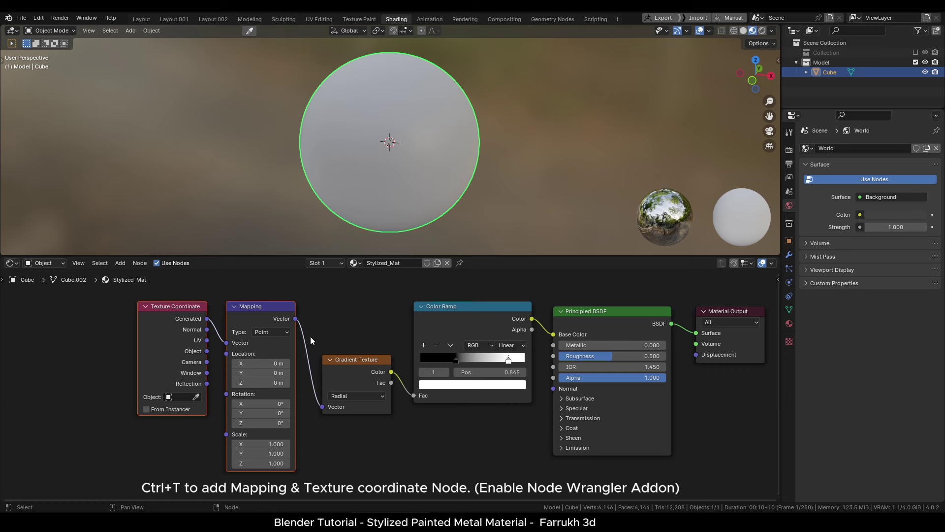
pyautogui.moveTo(354, 362); pyautogui.dragTo(353, 349)
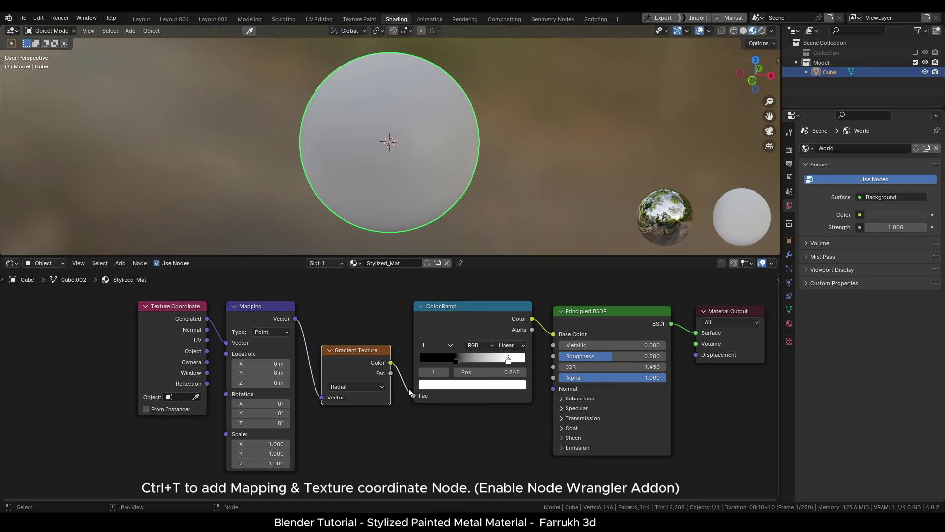
pyautogui.moveTo(408, 388); pyautogui.dragTo(355, 387, button='middle')
# Step: Move the white stop to about 0.836 and turn the first ramp stop green
pyautogui.moveTo(404, 361); pyautogui.dragTo(395, 362)
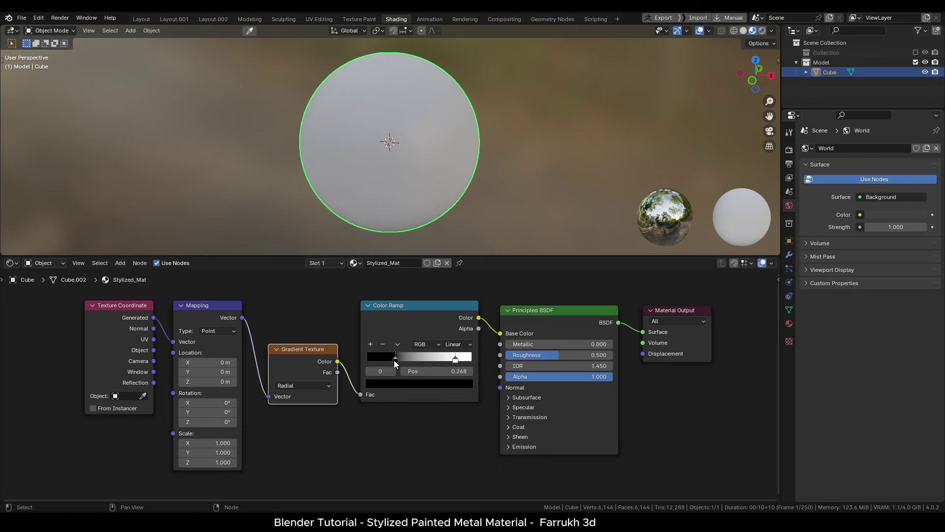
pyautogui.moveTo(455, 359); pyautogui.dragTo(453, 359)
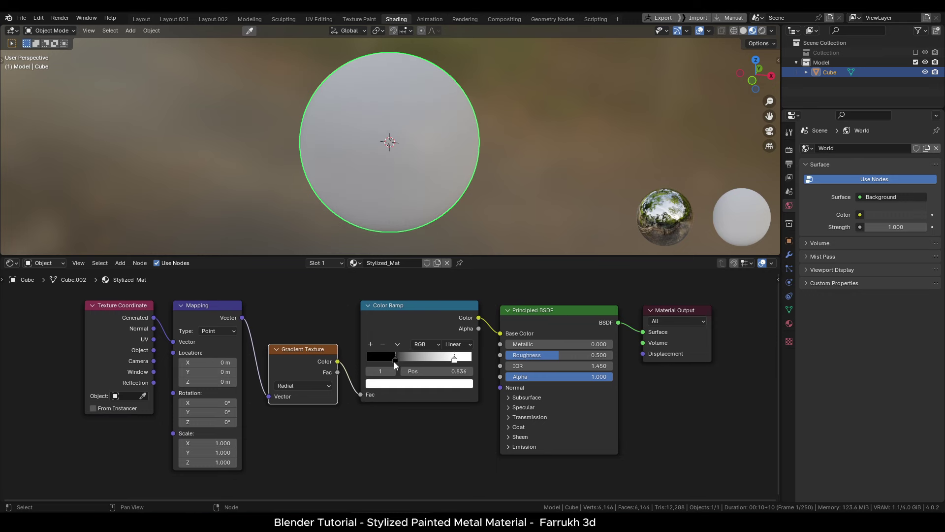
pyautogui.click(394, 359)
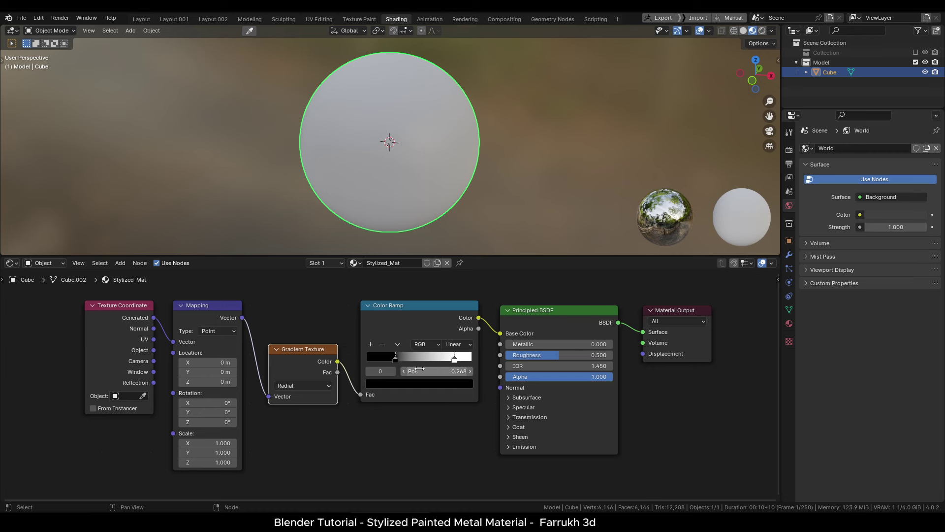
pyautogui.click(422, 384)
pyautogui.moveTo(462, 270); pyautogui.dragTo(464, 236)
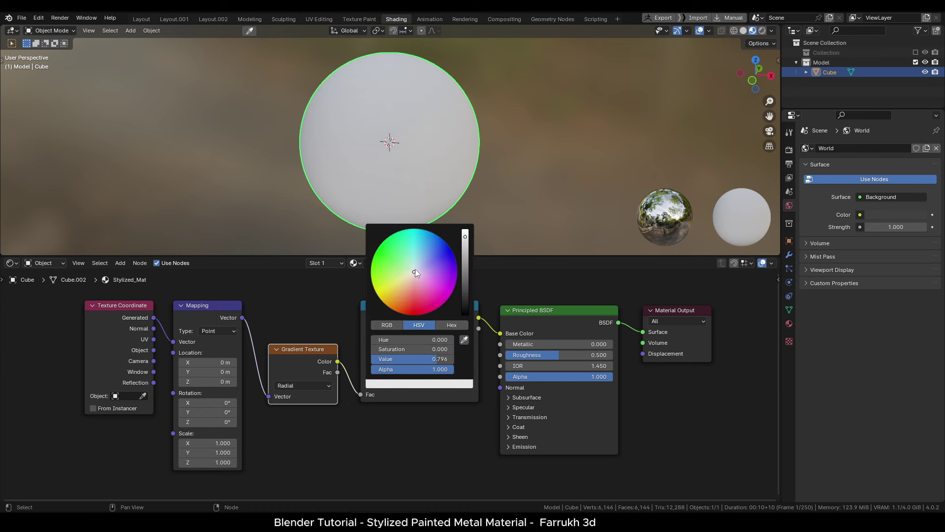
pyautogui.moveTo(415, 268); pyautogui.dragTo(379, 256)
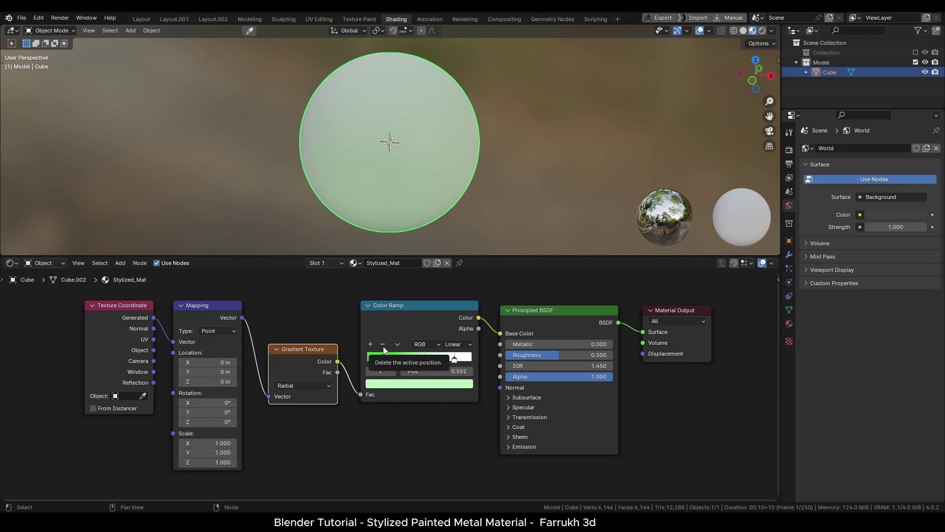
# Step: Add a blue middle stop and make the last stop pink, then check the sphere
pyautogui.click(370, 344)
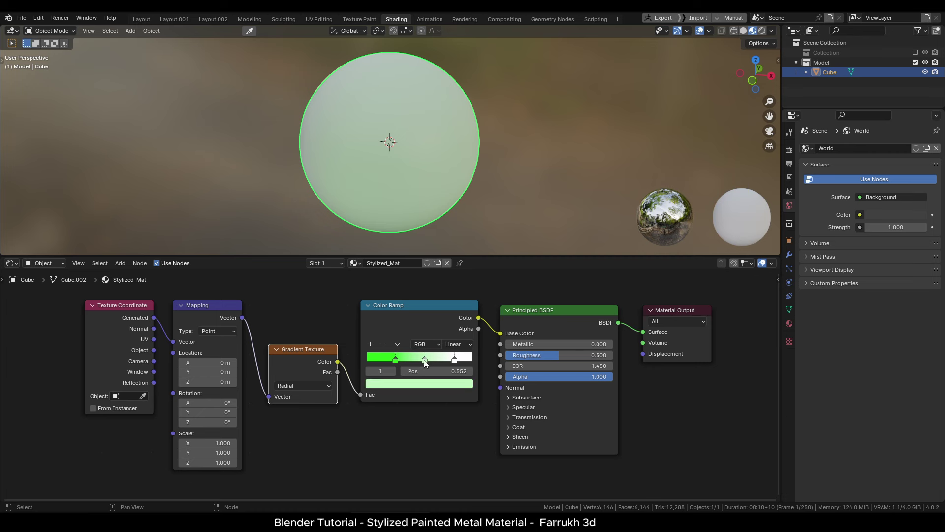
pyautogui.click(426, 384)
pyautogui.moveTo(420, 265); pyautogui.dragTo(449, 255)
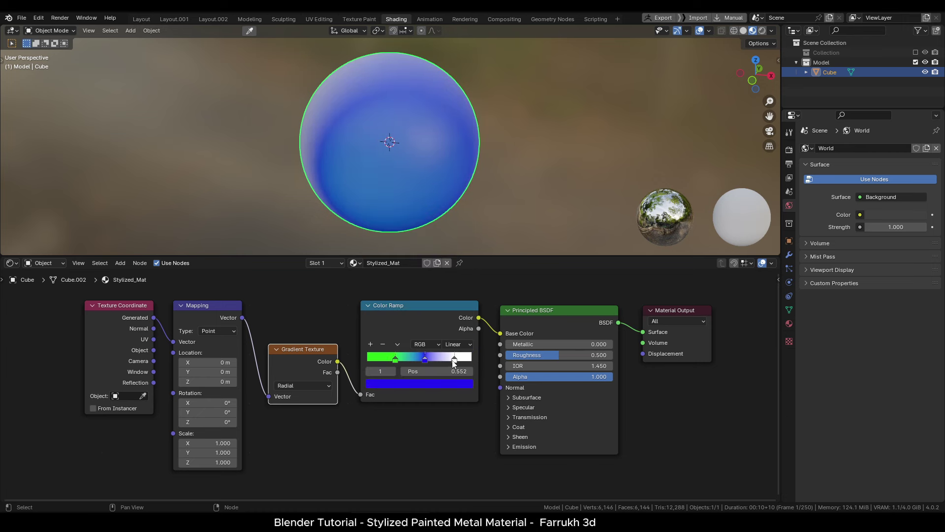
pyautogui.click(454, 359)
pyautogui.click(434, 383)
pyautogui.moveTo(418, 266)
pyautogui.mouseDown()
pyautogui.moveTo(417, 308)
pyautogui.moveTo(427, 314)
pyautogui.mouseUp()
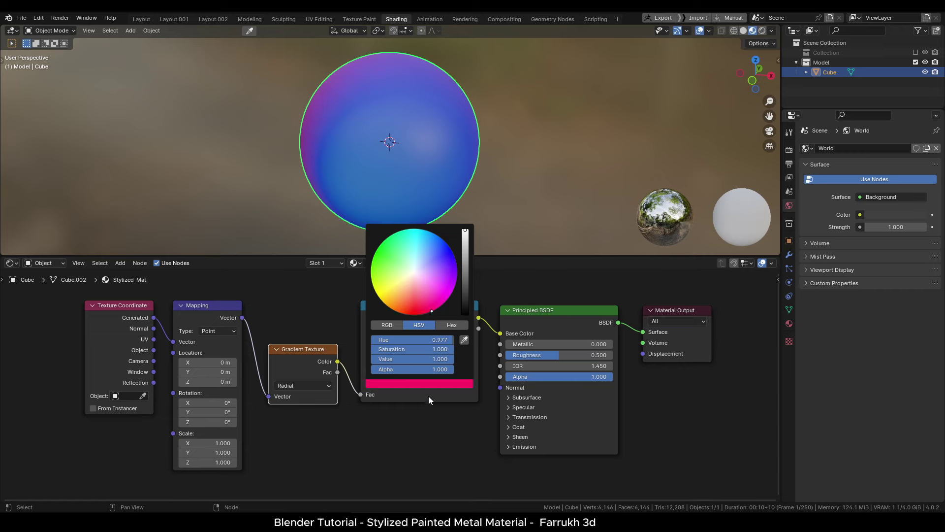
pyautogui.moveTo(333, 186)
pyautogui.mouseDown(button='middle')
pyautogui.moveTo(467, 167)
pyautogui.moveTo(382, 190)
pyautogui.moveTo(245, 183)
pyautogui.moveTo(465, 179)
pyautogui.moveTo(453, 193)
pyautogui.mouseUp(button='middle')
# Step: Raise the viewport shading world lighting strength to 2.000
pyautogui.click(770, 31)
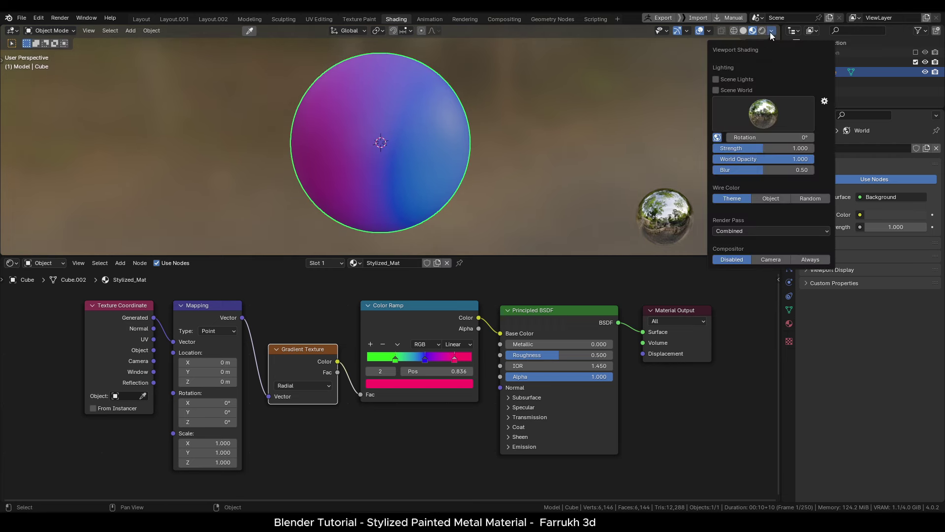
pyautogui.moveTo(749, 148); pyautogui.dragTo(812, 148)
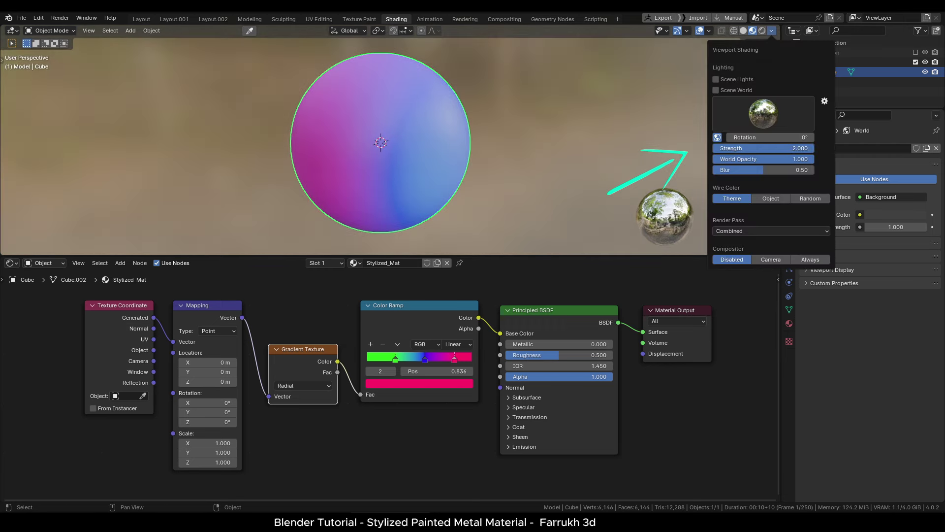
pyautogui.moveTo(504, 180)
pyautogui.mouseDown(button='middle')
pyautogui.moveTo(545, 172)
pyautogui.moveTo(363, 187)
pyautogui.moveTo(513, 185)
pyautogui.mouseUp(button='middle')
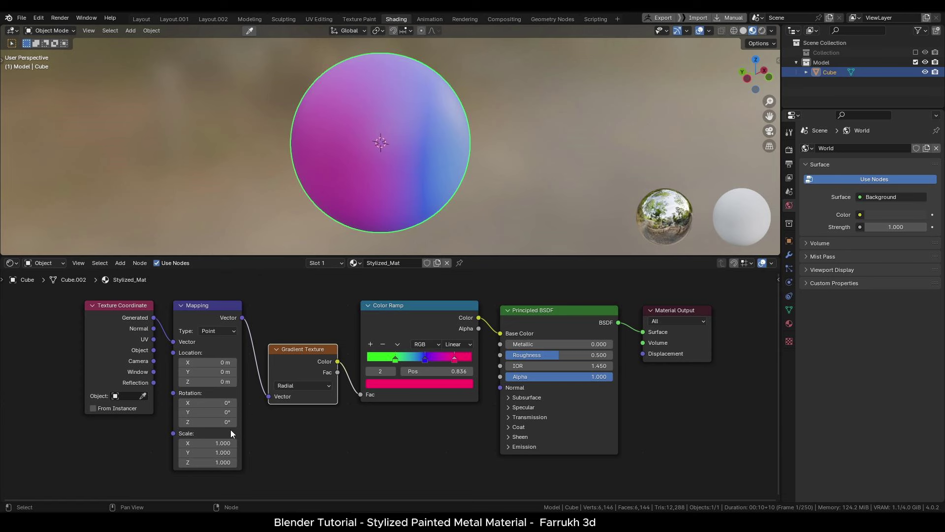
# Step: Set Principled BSDF Metallic to 1 and Roughness to 0.414, and slide the green stop right
pyautogui.scroll(-2, 358, 416)
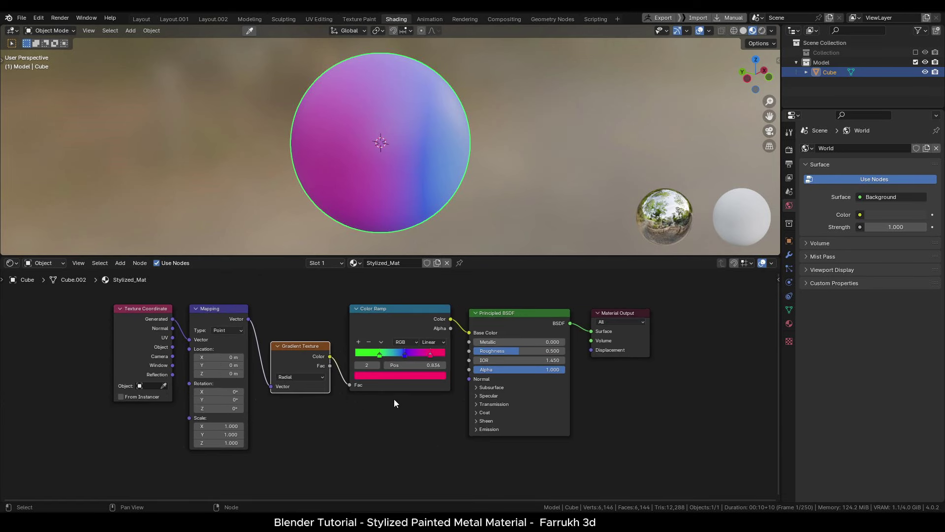
pyautogui.scroll(1, 393, 398)
pyautogui.scroll(1, 489, 344)
pyautogui.moveTo(490, 334)
pyautogui.mouseDown()
pyautogui.moveTo(580, 335)
pyautogui.moveTo(531, 344)
pyautogui.mouseUp()
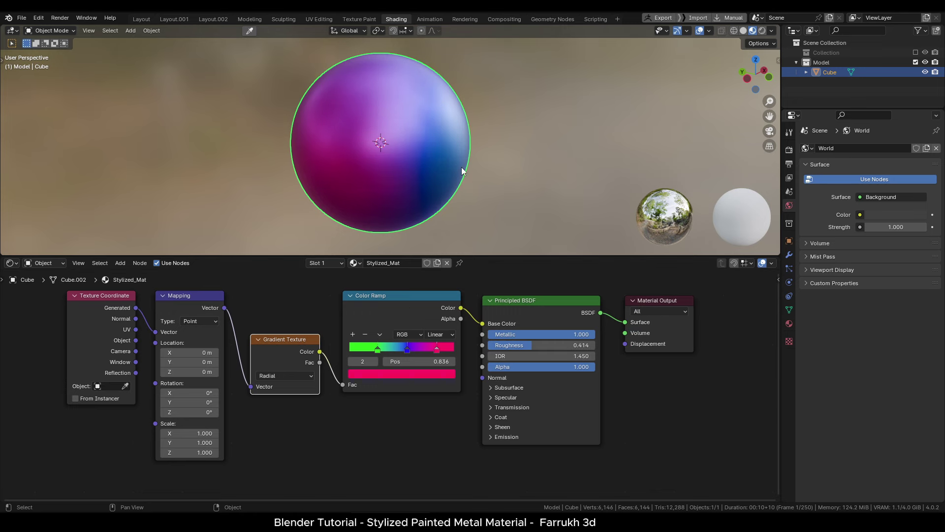
pyautogui.moveTo(461, 167); pyautogui.dragTo(449, 170, button='middle')
pyautogui.moveTo(378, 348); pyautogui.dragTo(395, 353)
pyautogui.moveTo(479, 236); pyautogui.dragTo(474, 184, button='middle')
pyautogui.moveTo(291, 201); pyautogui.dragTo(376, 196, button='middle')
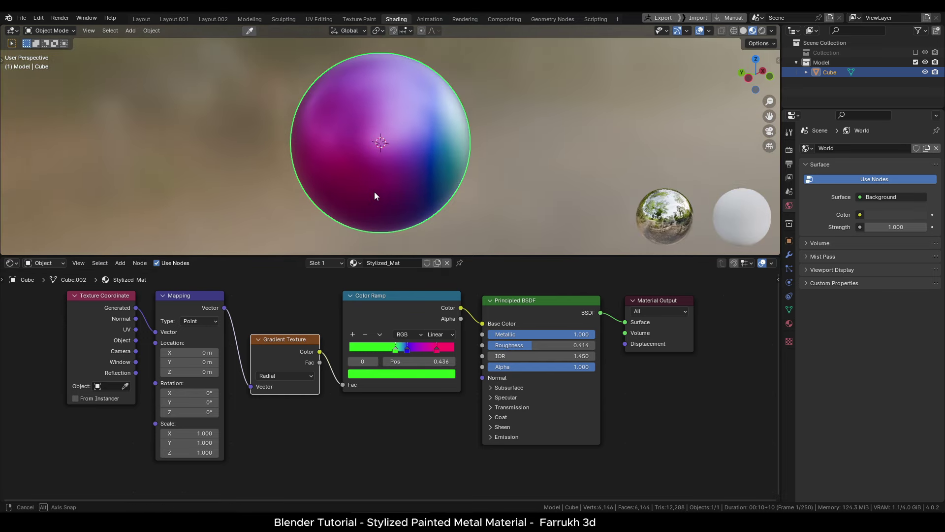
# Step: Move the green stop back to 0.286 and reset the Mapping Y rotation to 0
pyautogui.moveTo(393, 352); pyautogui.dragTo(380, 352)
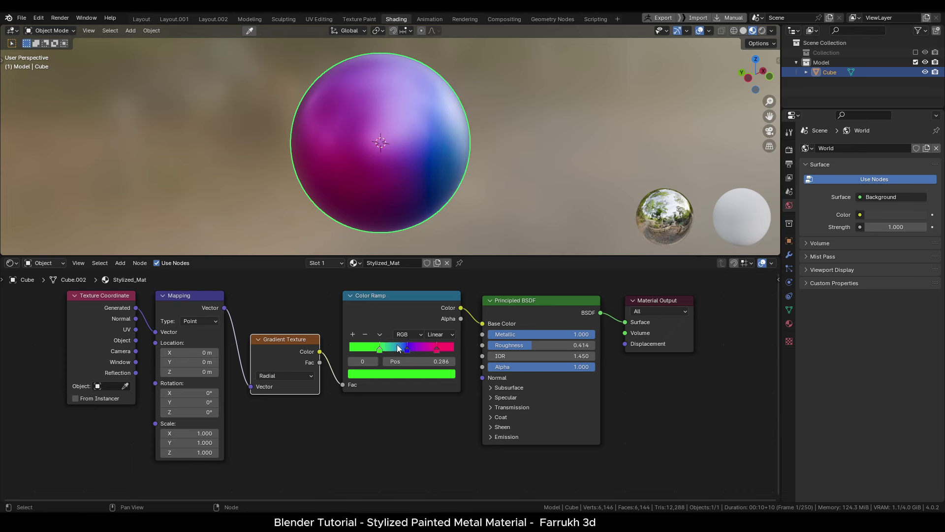
pyautogui.moveTo(188, 402)
pyautogui.mouseDown()
pyautogui.moveTo(199, 402)
pyautogui.moveTo(189, 402)
pyautogui.mouseUp()
pyautogui.click(189, 403)
pyautogui.write('0')
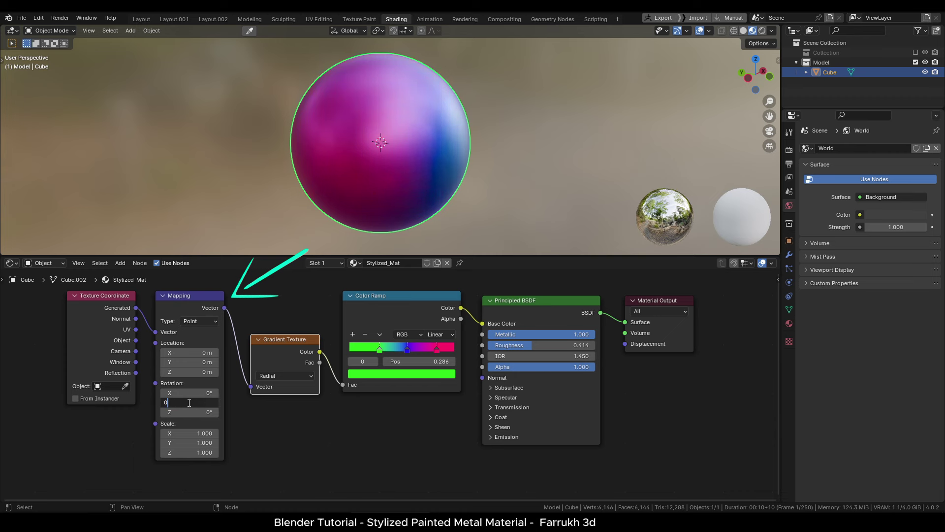
pyautogui.press('Return')
# Step: Reset the Mapping node's X location to 0 m
pyautogui.moveTo(189, 352)
pyautogui.mouseDown()
pyautogui.moveTo(197, 352)
pyautogui.moveTo(189, 352)
pyautogui.mouseUp()
pyautogui.click(189, 352)
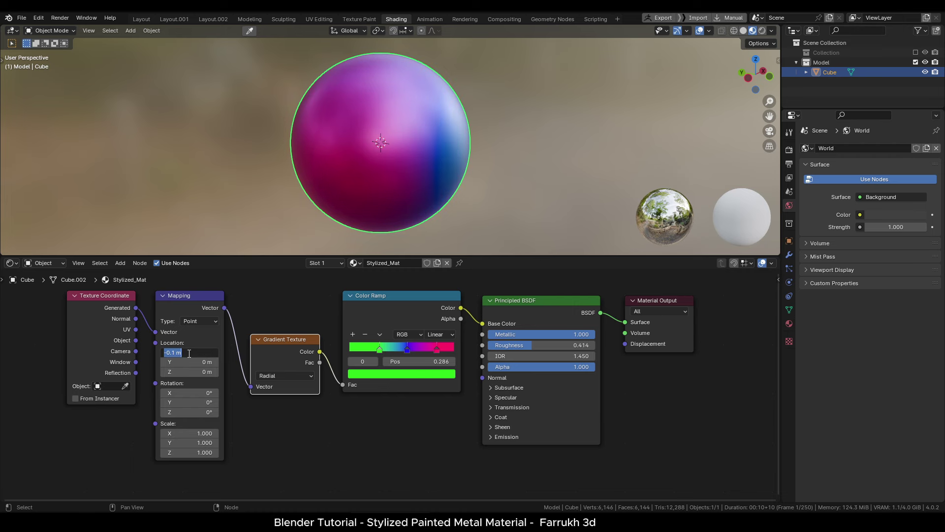
pyautogui.write('0')
pyautogui.press('Return')
pyautogui.scroll(-2, 276, 415)
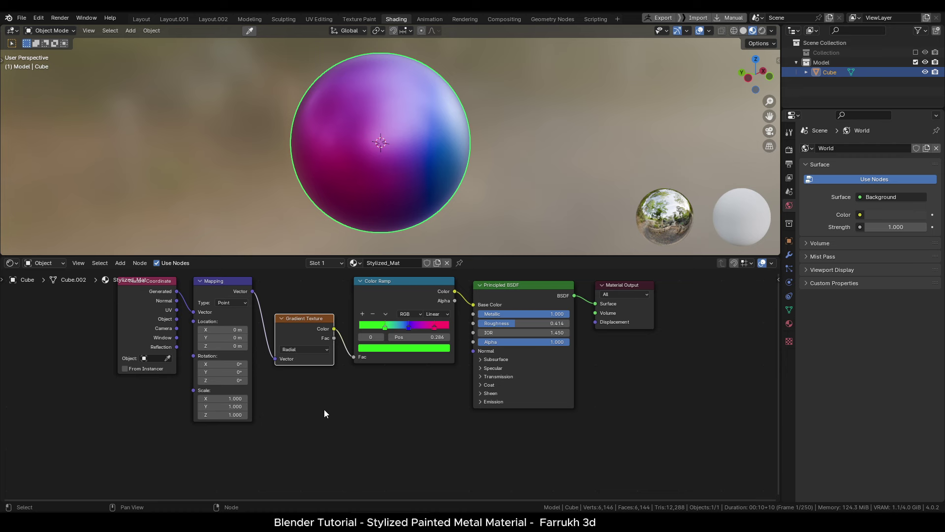
# Step: Add a Voronoi Texture whose Position output drives the Principled BSDF Normal
pyautogui.moveTo(324, 413); pyautogui.dragTo(334, 408, button='middle')
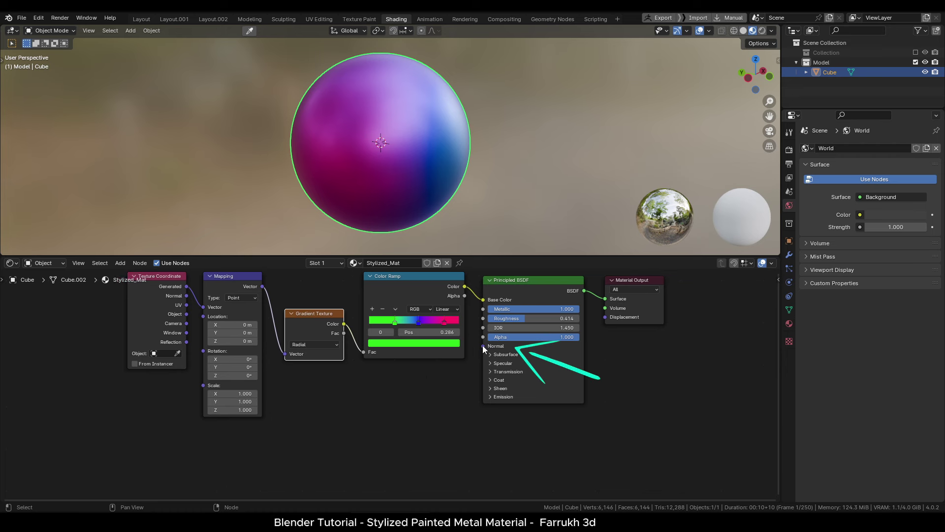
pyautogui.moveTo(483, 346); pyautogui.dragTo(438, 413)
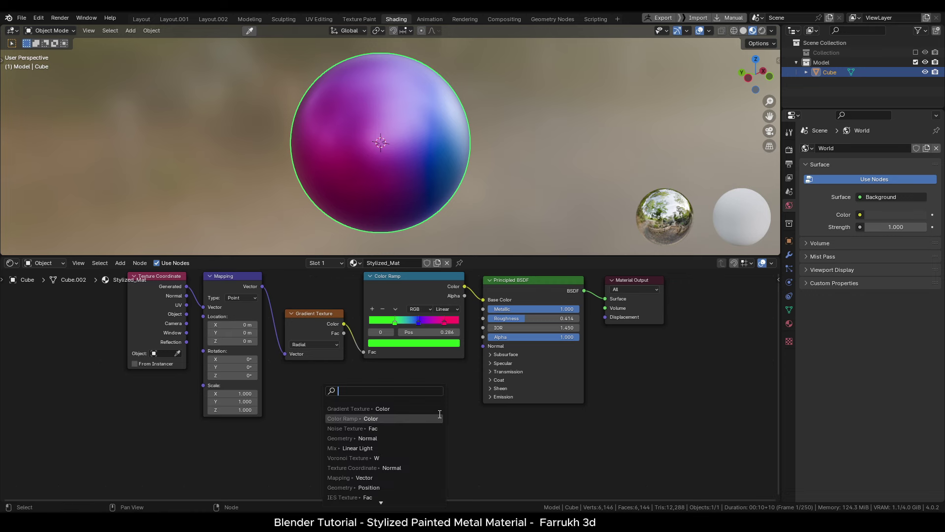
pyautogui.write('voro')
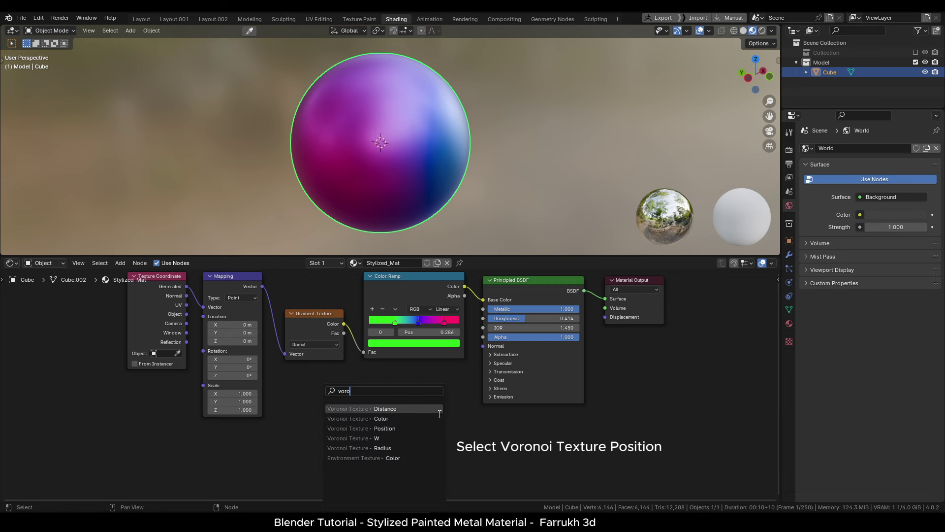
pyautogui.press('Down')
pyautogui.press('Down')
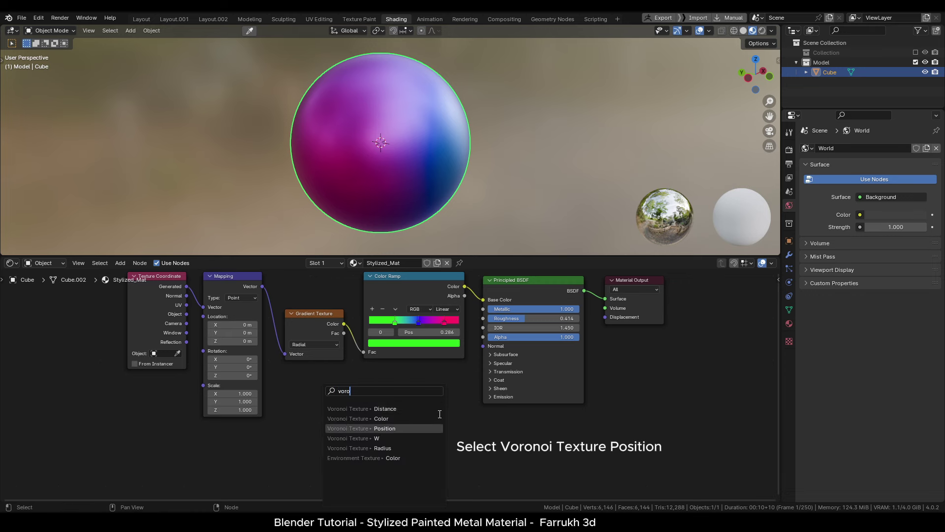
pyautogui.press('Return')
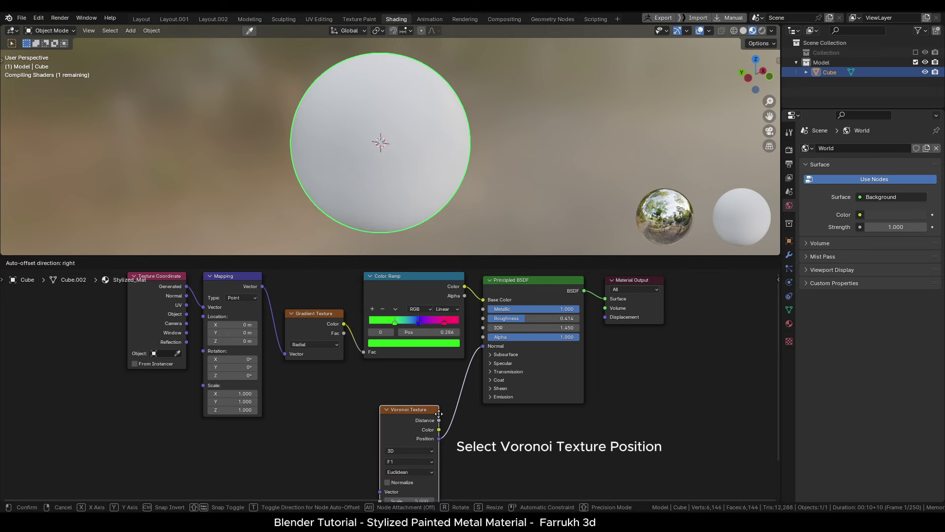
pyautogui.click(457, 379)
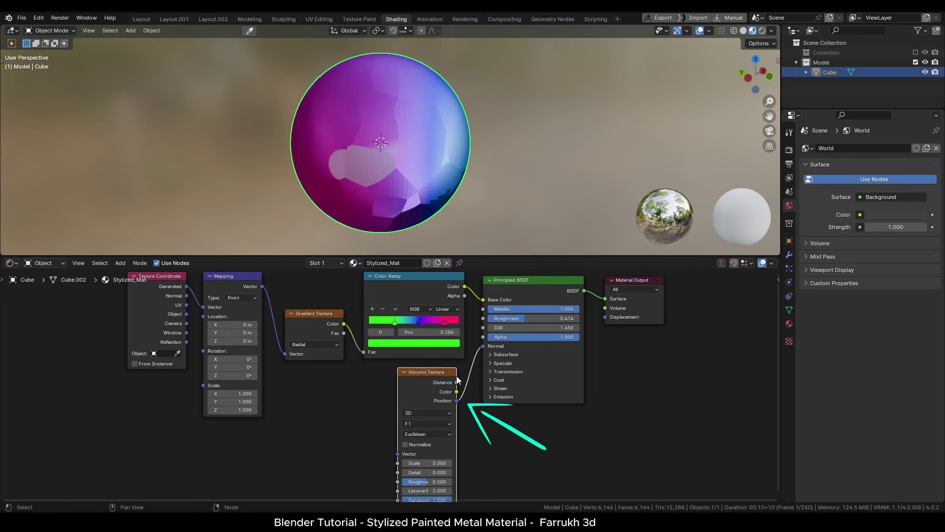
pyautogui.scroll(2, 371, 395)
pyautogui.moveTo(371, 394); pyautogui.dragTo(375, 363, button='middle')
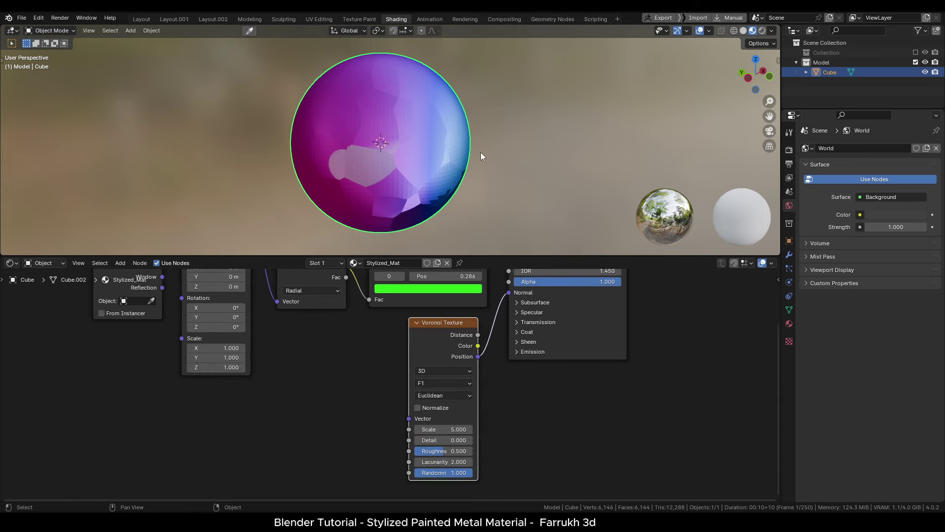
pyautogui.moveTo(447, 166)
pyautogui.mouseDown(button='middle')
pyautogui.moveTo(417, 167)
pyautogui.moveTo(449, 190)
pyautogui.moveTo(447, 164)
pyautogui.moveTo(391, 173)
pyautogui.moveTo(395, 198)
pyautogui.moveTo(429, 187)
pyautogui.mouseUp(button='middle')
# Step: Set the Voronoi Scale to 8.800 for smaller cells
pyautogui.doubleClick(443, 429)
pyautogui.write('2')
pyautogui.press('Return')
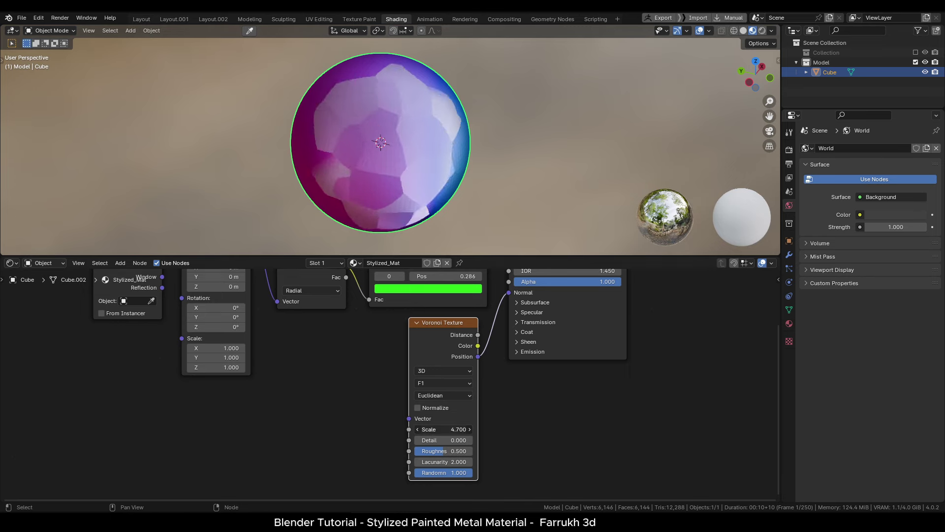
pyautogui.moveTo(442, 430); pyautogui.dragTo(492, 430)
pyautogui.moveTo(507, 123)
pyautogui.mouseDown(button='middle')
pyautogui.moveTo(524, 110)
pyautogui.moveTo(509, 120)
pyautogui.mouseUp(button='middle')
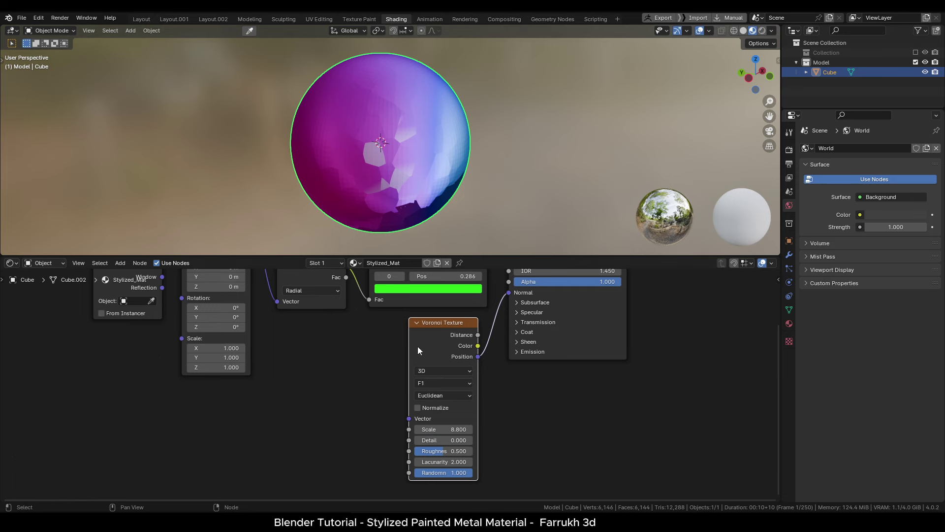
pyautogui.moveTo(417, 347); pyautogui.dragTo(392, 367, button='middle')
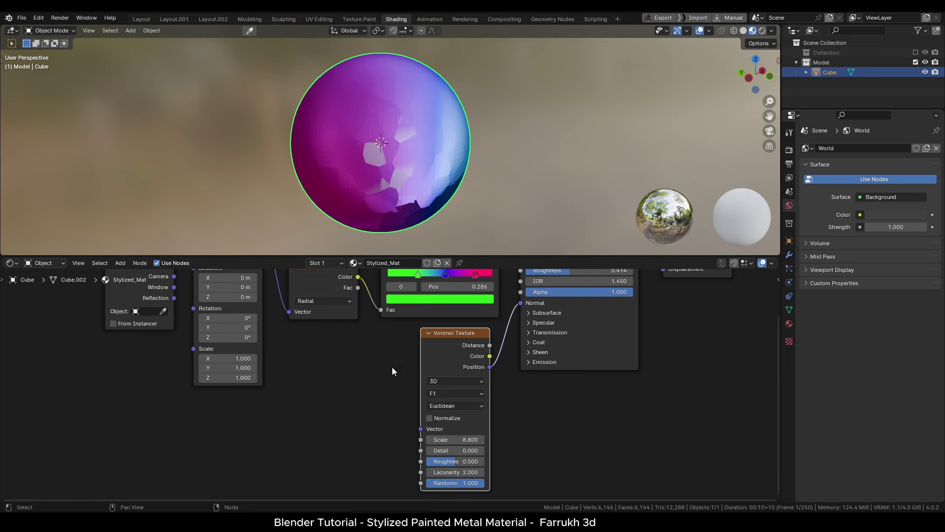
# Step: Switch the Voronoi Texture dimensions to 4D
pyautogui.click(436, 380)
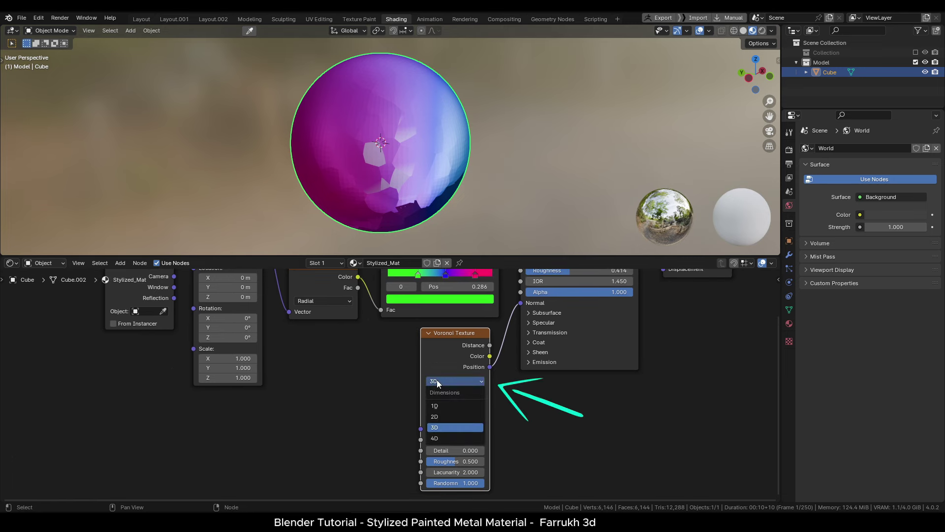
pyautogui.click(436, 437)
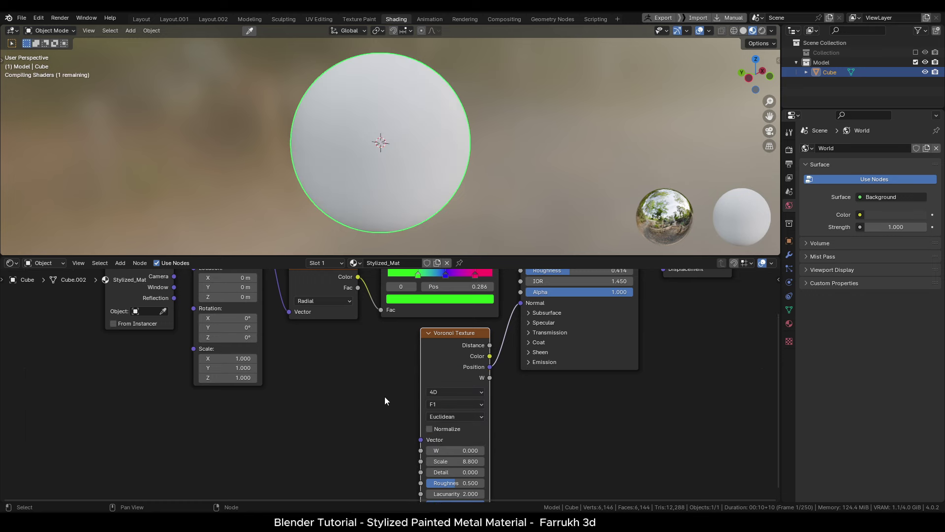
pyautogui.scroll(-1, 380, 298)
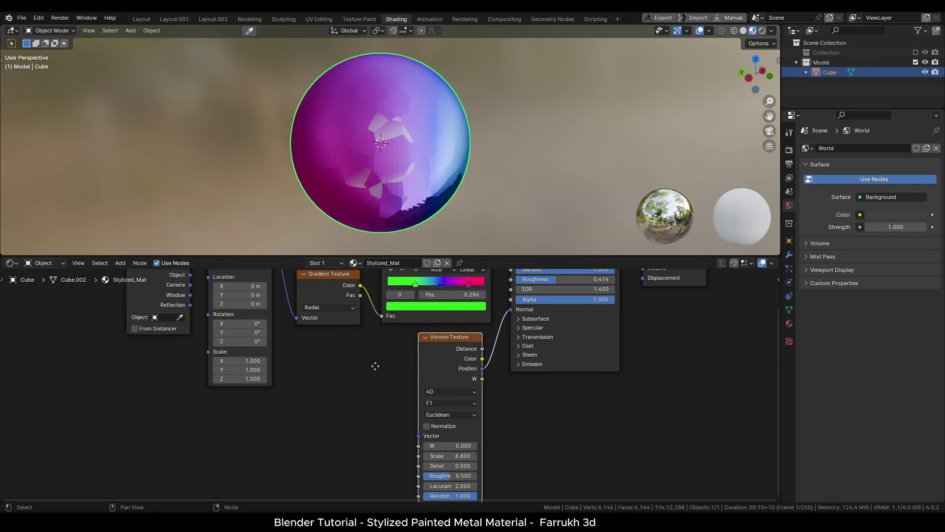
pyautogui.moveTo(375, 365); pyautogui.dragTo(399, 380, button='middle')
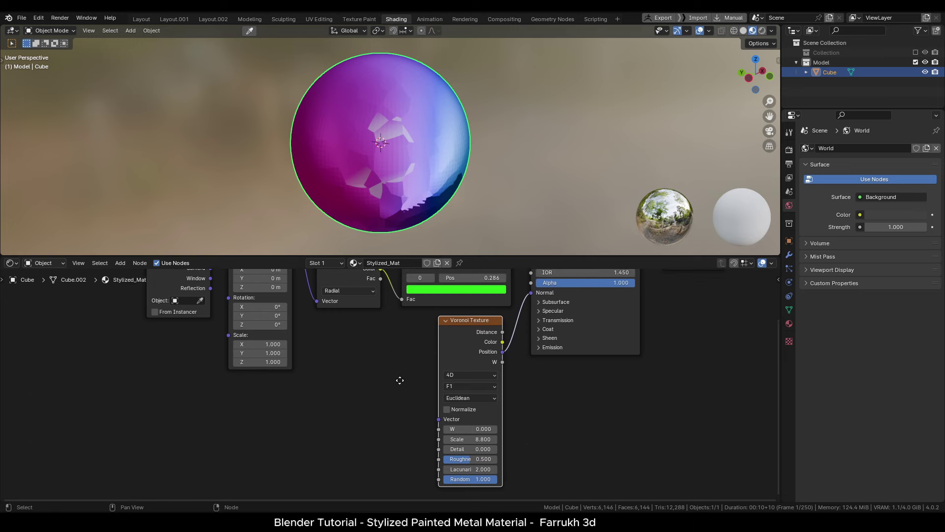
pyautogui.moveTo(465, 170)
pyautogui.mouseDown(button='middle')
pyautogui.moveTo(442, 170)
pyautogui.moveTo(524, 186)
pyautogui.moveTo(492, 186)
pyautogui.mouseUp(button='middle')
pyautogui.moveTo(400, 363); pyautogui.dragTo(411, 352, button='middle')
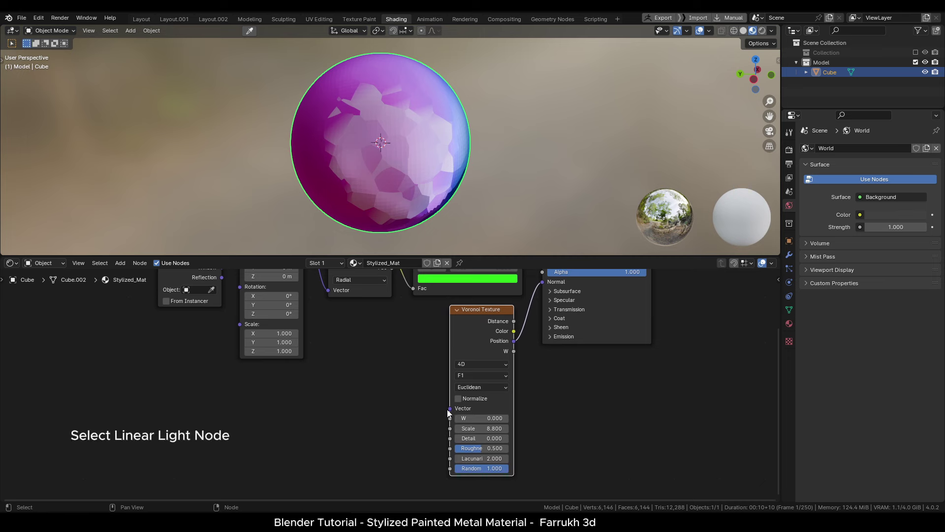
# Step: Add a Linear Light mix node feeding the Voronoi Texture's Vector input
pyautogui.moveTo(450, 409); pyautogui.dragTo(407, 397)
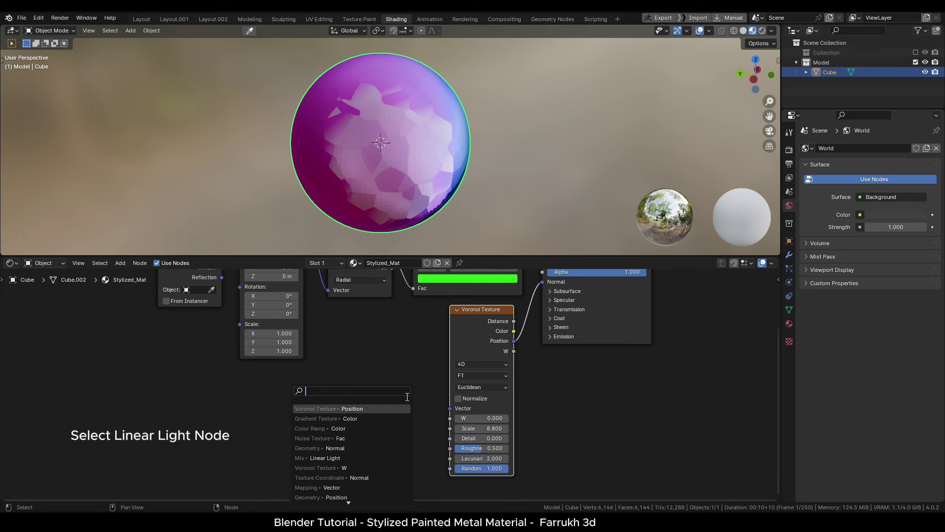
pyautogui.write('line')
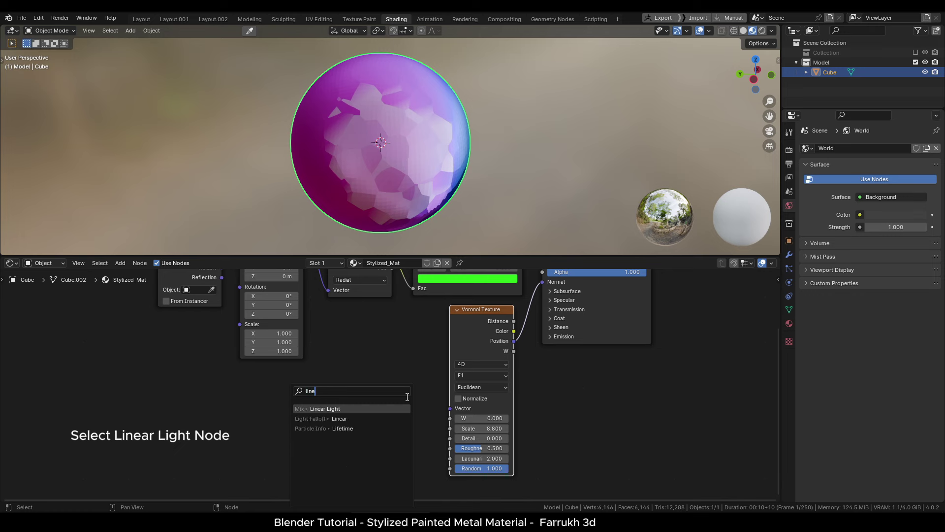
pyautogui.press('Return')
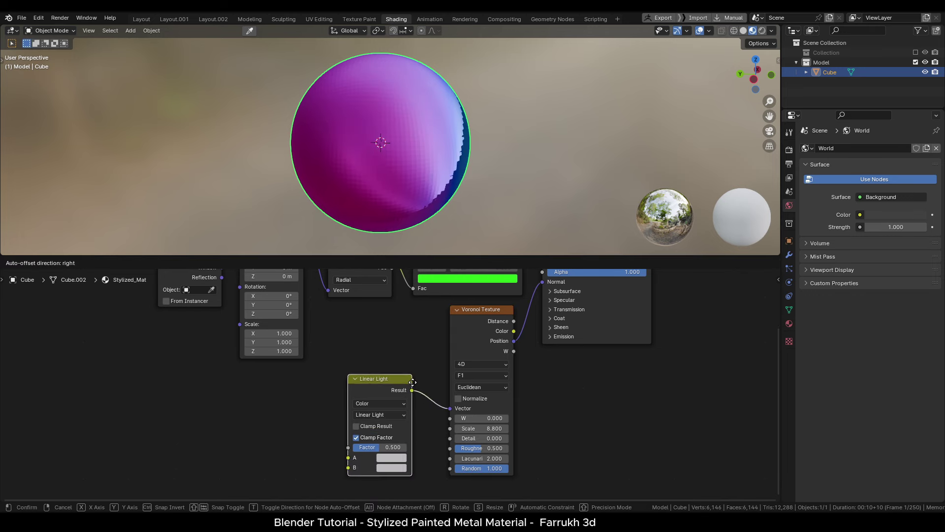
pyautogui.click(418, 384)
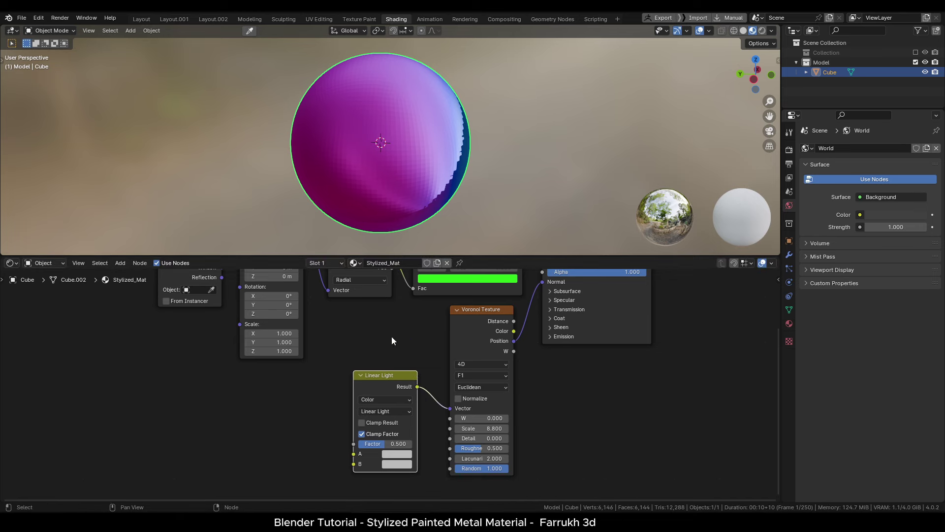
pyautogui.moveTo(487, 191)
pyautogui.mouseDown(button='middle')
pyautogui.moveTo(449, 192)
pyautogui.moveTo(413, 181)
pyautogui.moveTo(476, 190)
pyautogui.moveTo(395, 174)
pyautogui.mouseUp(button='middle')
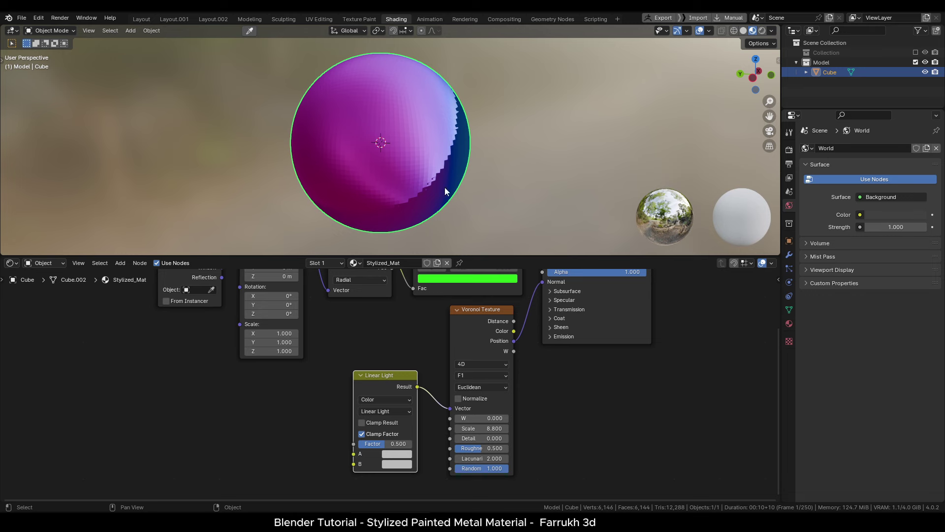
pyautogui.moveTo(302, 433); pyautogui.dragTo(333, 420, button='middle')
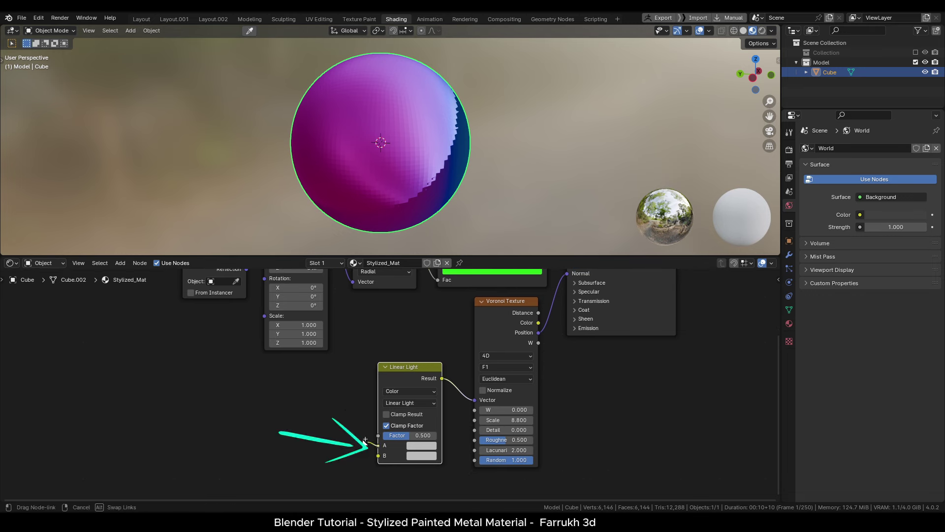
# Step: Connect a Geometry node's Normal output to the Linear Light A input and enlarge the node editor
pyautogui.moveTo(378, 445); pyautogui.dragTo(320, 407)
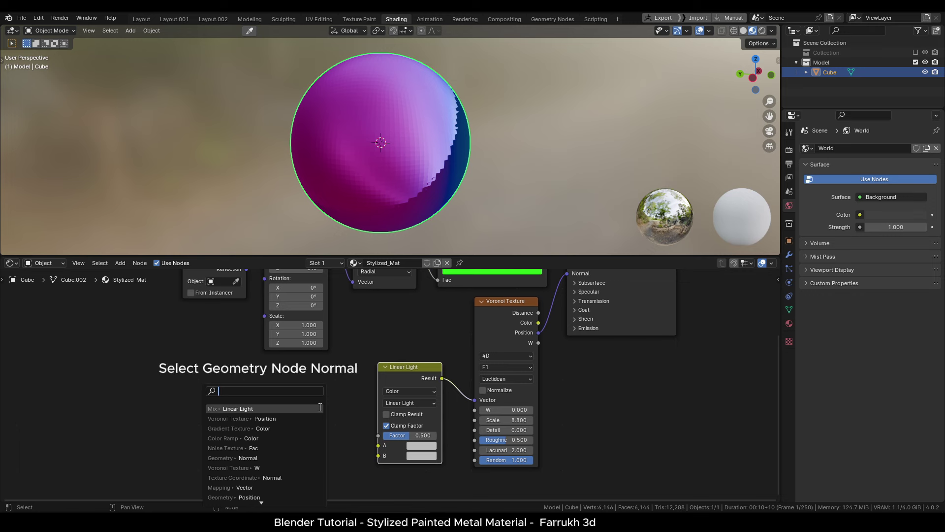
pyautogui.write('ge')
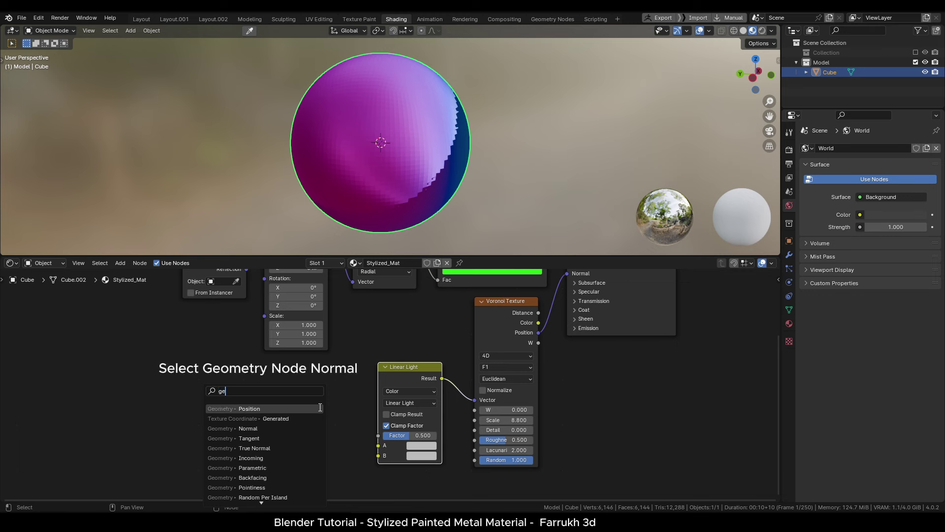
pyautogui.write('o')
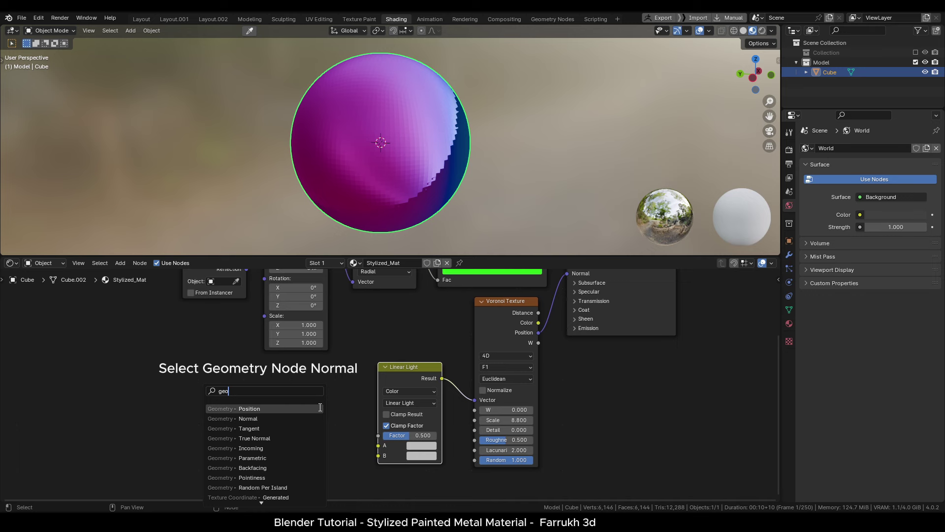
pyautogui.press('Down')
pyautogui.press('Return')
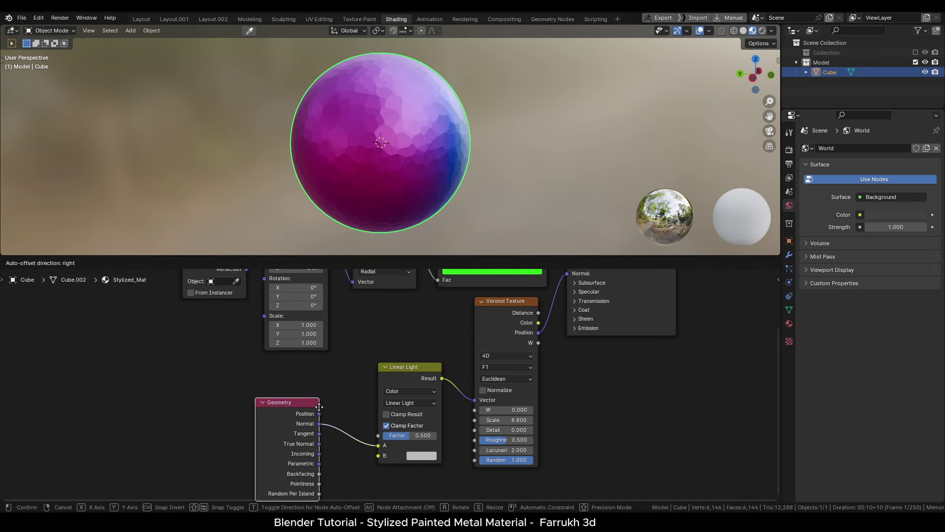
pyautogui.click(327, 370)
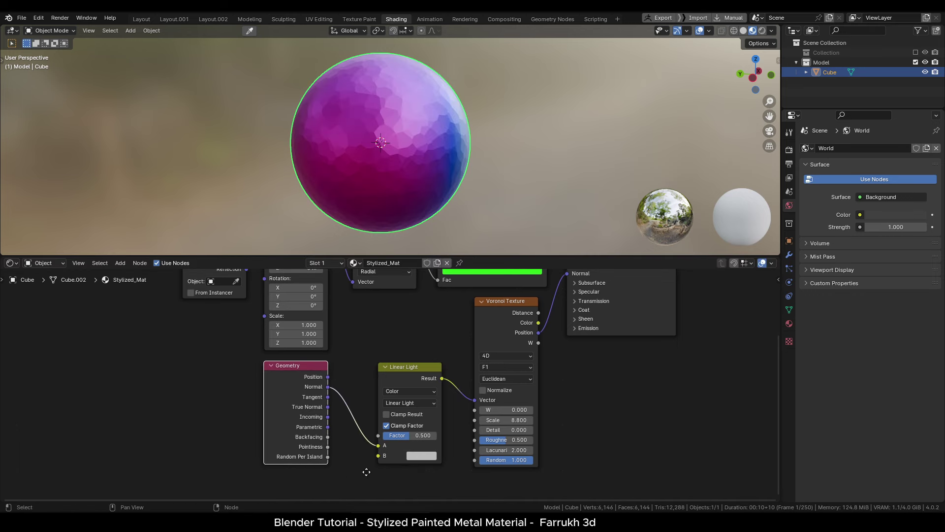
pyautogui.moveTo(366, 471); pyautogui.dragTo(376, 421, button='middle')
pyautogui.moveTo(483, 257); pyautogui.dragTo(486, 234)
pyautogui.scroll(3, 389, 143)
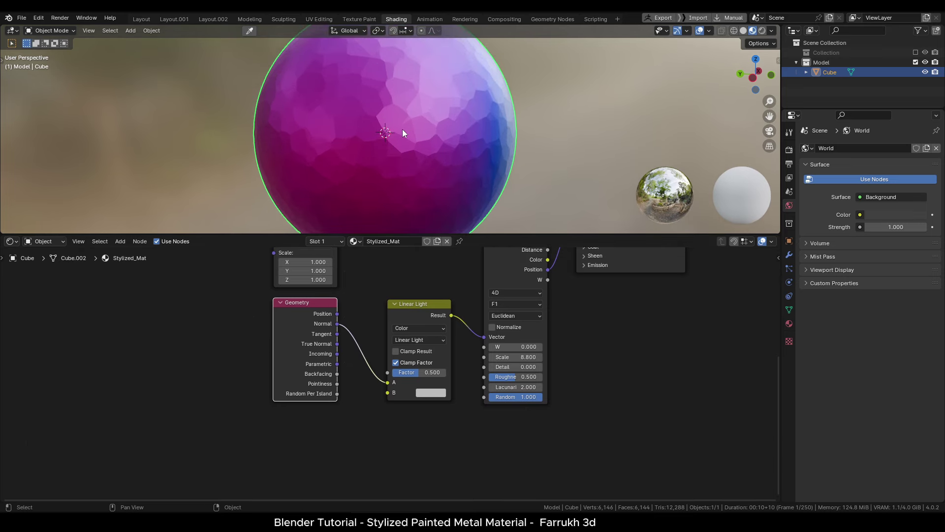
pyautogui.moveTo(402, 129); pyautogui.dragTo(402, 179, button='middle')
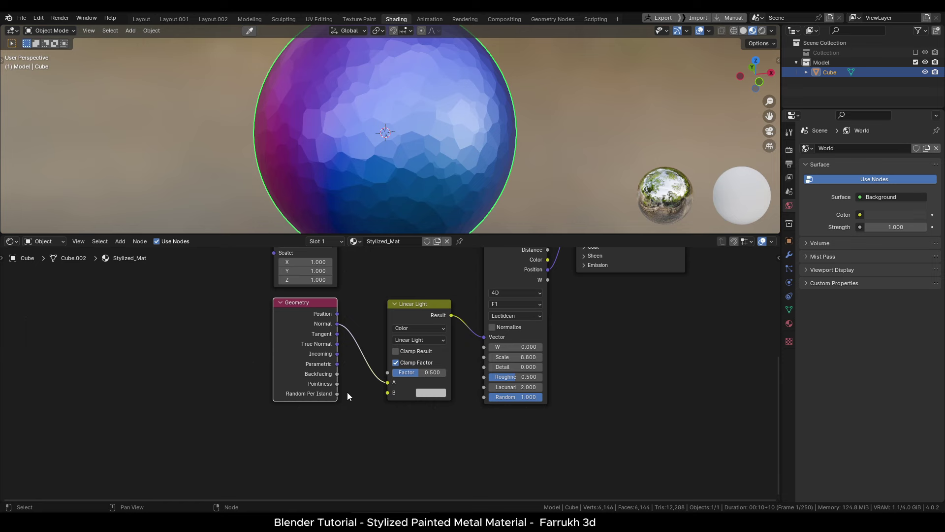
pyautogui.scroll(1, 347, 391)
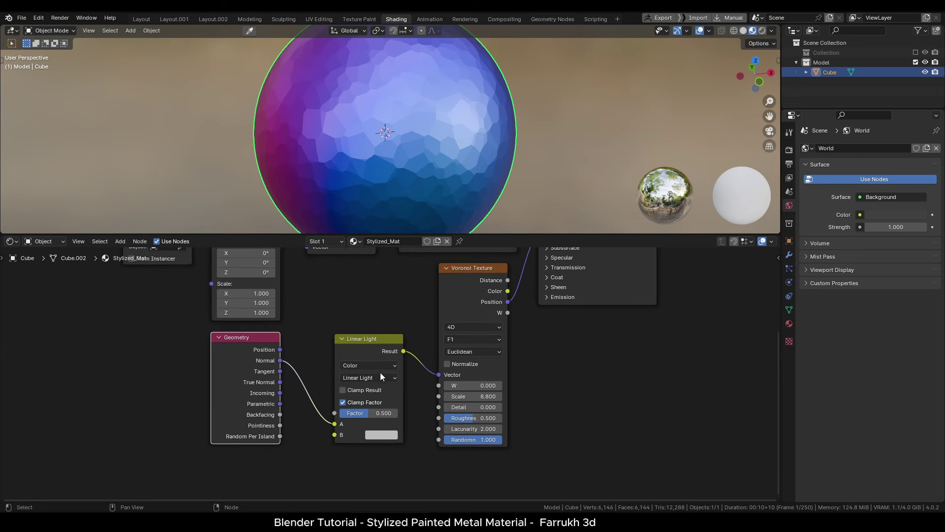
# Step: Lower the Voronoi Scale to 7.000 and set its Roughness to 0.000
pyautogui.moveTo(385, 364); pyautogui.dragTo(354, 377, button='middle')
pyautogui.moveTo(487, 397)
pyautogui.mouseDown()
pyautogui.moveTo(458, 397)
pyautogui.moveTo(487, 396)
pyautogui.mouseUp()
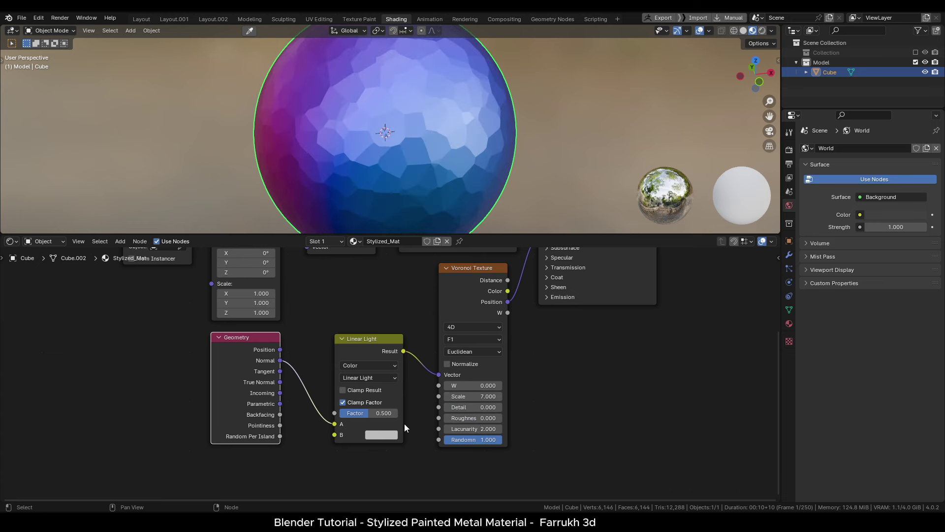
pyautogui.scroll(-2, 405, 422)
pyautogui.moveTo(406, 421); pyautogui.dragTo(427, 414, button='middle')
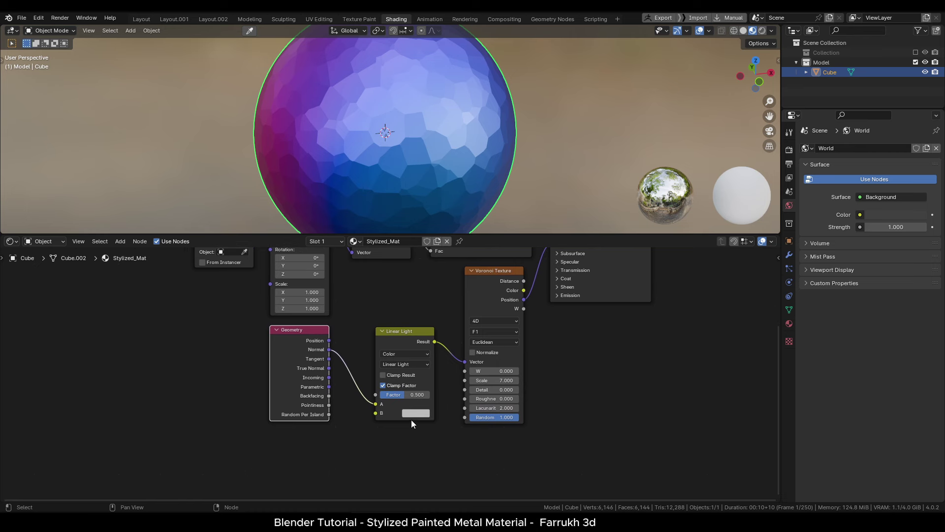
pyautogui.moveTo(454, 424)
pyautogui.mouseDown(button='middle')
pyautogui.moveTo(446, 430)
pyautogui.moveTo(452, 413)
pyautogui.moveTo(442, 411)
pyautogui.mouseUp(button='middle')
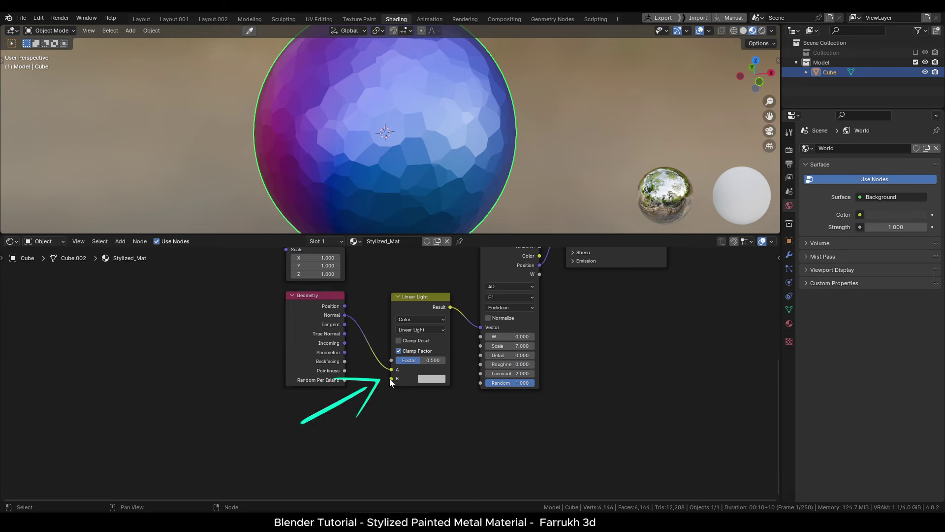
# Step: Add a Noise Texture whose Fac feeds the Linear Light B input
pyautogui.moveTo(392, 378); pyautogui.dragTo(358, 413)
pyautogui.write('noise')
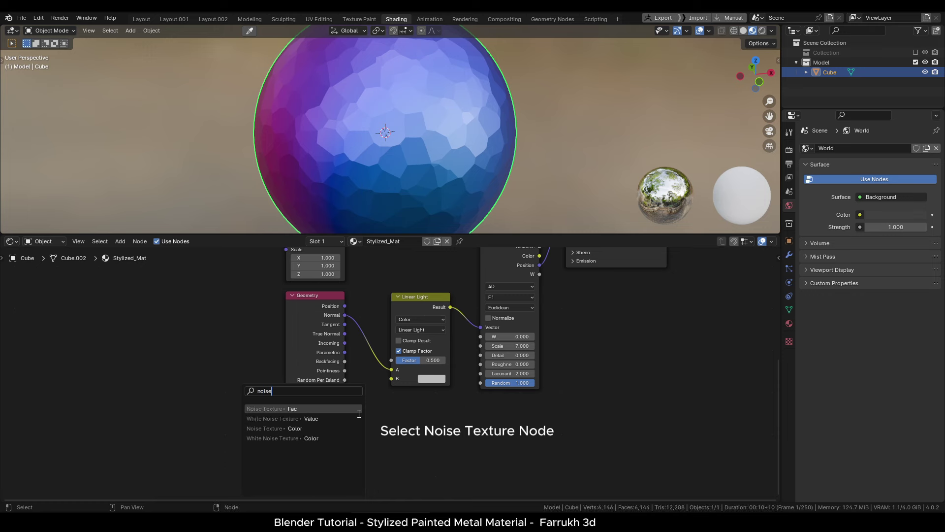
pyautogui.press('Return')
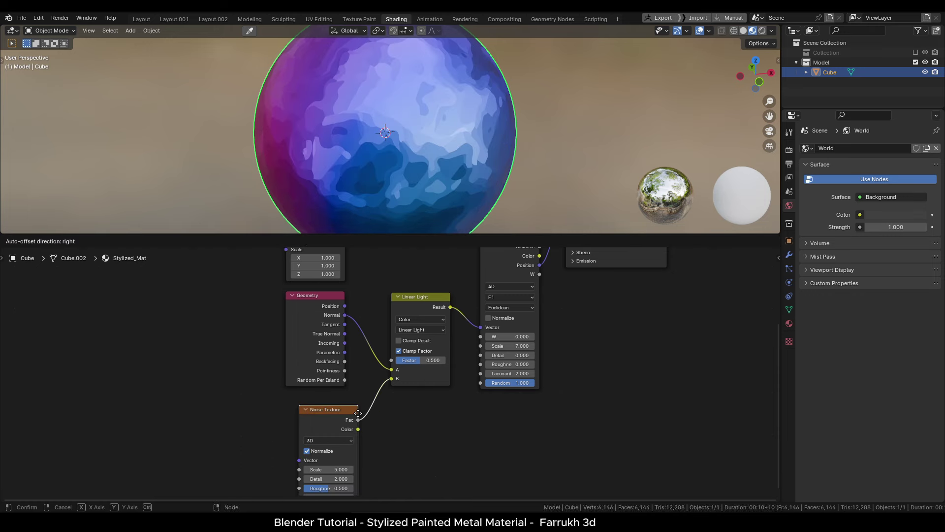
pyautogui.click(353, 406)
pyautogui.scroll(-1, 386, 406)
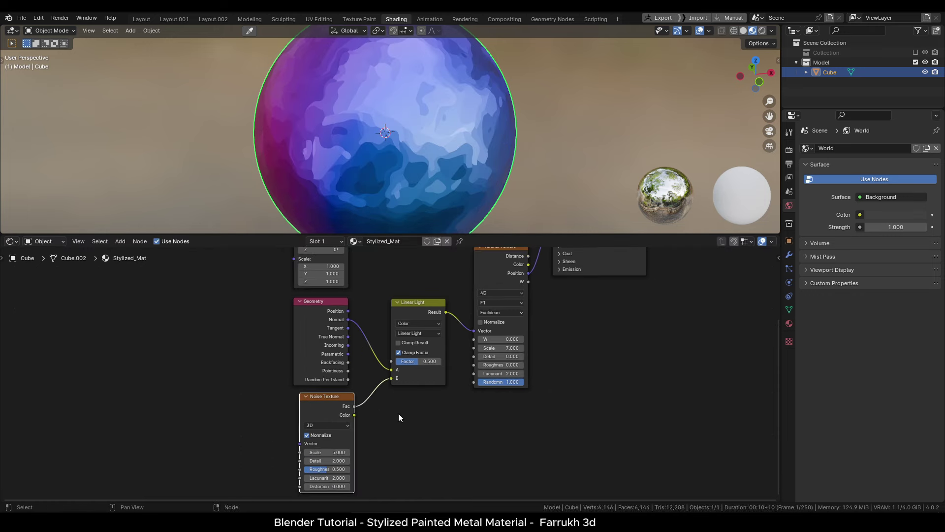
pyautogui.scroll(-1, 448, 172)
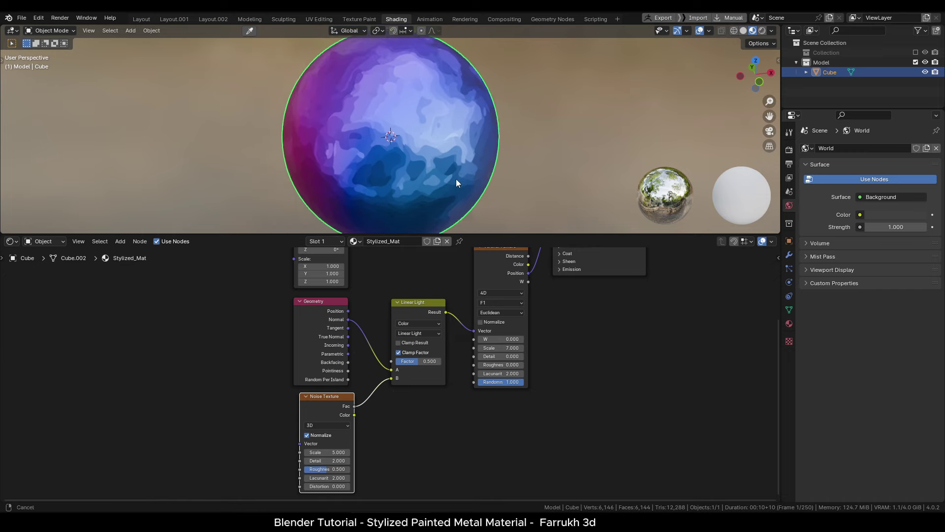
pyautogui.moveTo(441, 191)
pyautogui.mouseDown(button='middle')
pyautogui.moveTo(380, 176)
pyautogui.moveTo(475, 164)
pyautogui.moveTo(493, 145)
pyautogui.moveTo(362, 170)
pyautogui.moveTo(282, 170)
pyautogui.moveTo(305, 169)
pyautogui.mouseUp(button='middle')
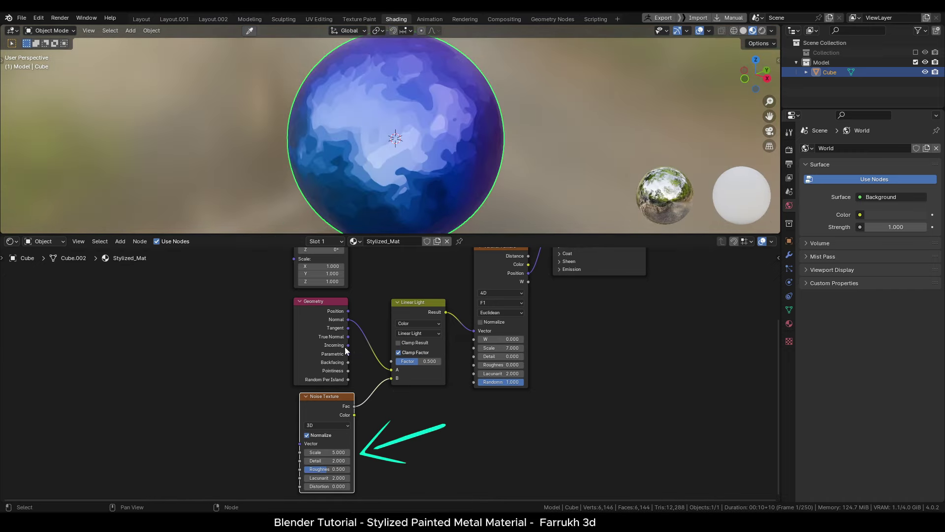
pyautogui.scroll(1, 416, 164)
pyautogui.moveTo(299, 399); pyautogui.dragTo(346, 404, button='middle')
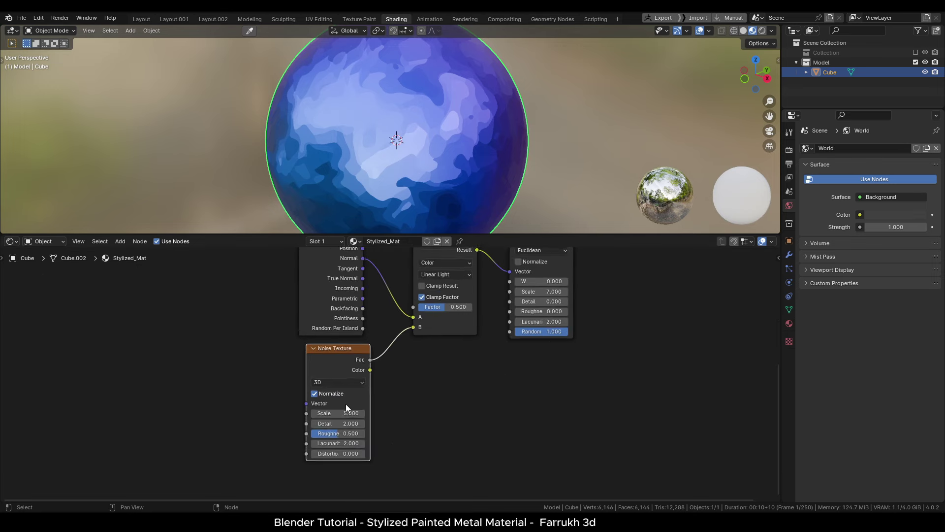
pyautogui.scroll(2, 368, 403)
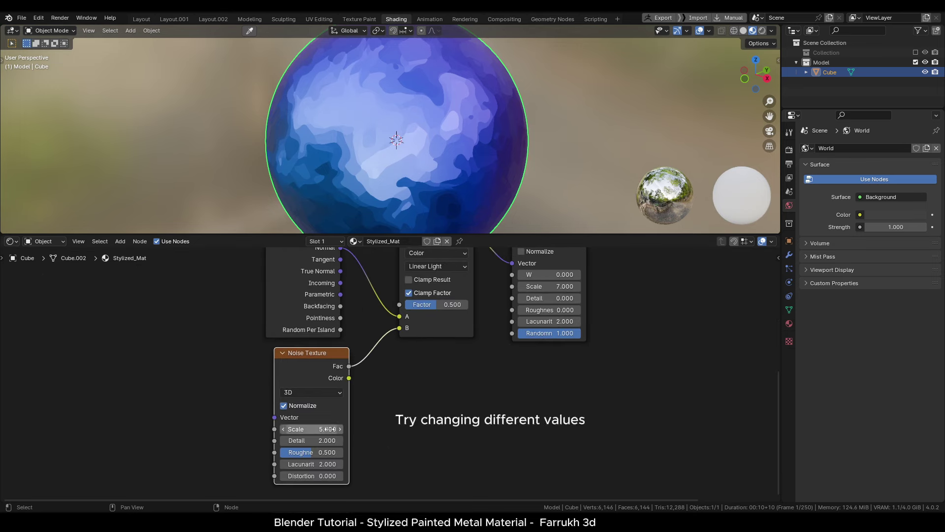
# Step: Set the Noise Texture to Scale 5.500, Detail 1.700 and Distortion 0
pyautogui.moveTo(305, 429)
pyautogui.mouseDown()
pyautogui.moveTo(333, 429)
pyautogui.moveTo(295, 440)
pyautogui.moveTo(313, 440)
pyautogui.mouseUp()
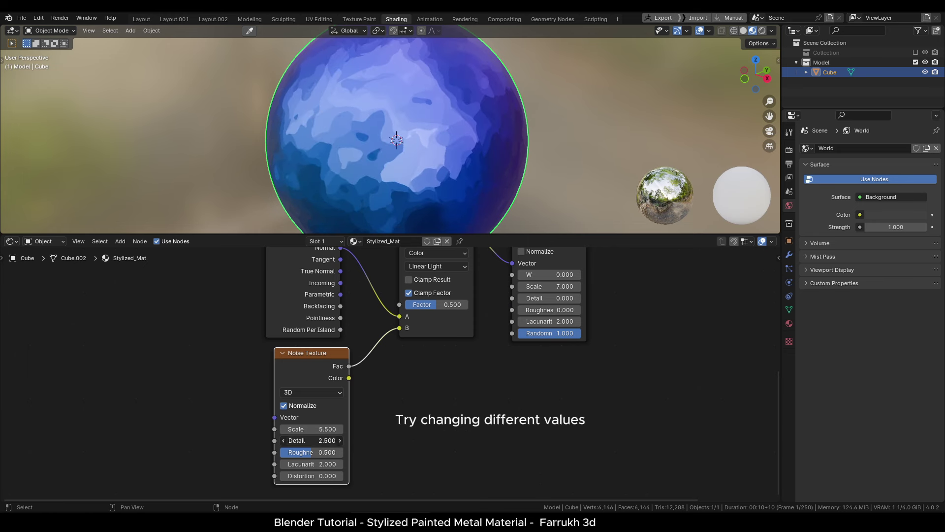
pyautogui.moveTo(309, 476)
pyautogui.mouseDown()
pyautogui.moveTo(328, 476)
pyautogui.moveTo(313, 477)
pyautogui.mouseUp()
pyautogui.click(310, 475)
pyautogui.write('0')
pyautogui.press('Return')
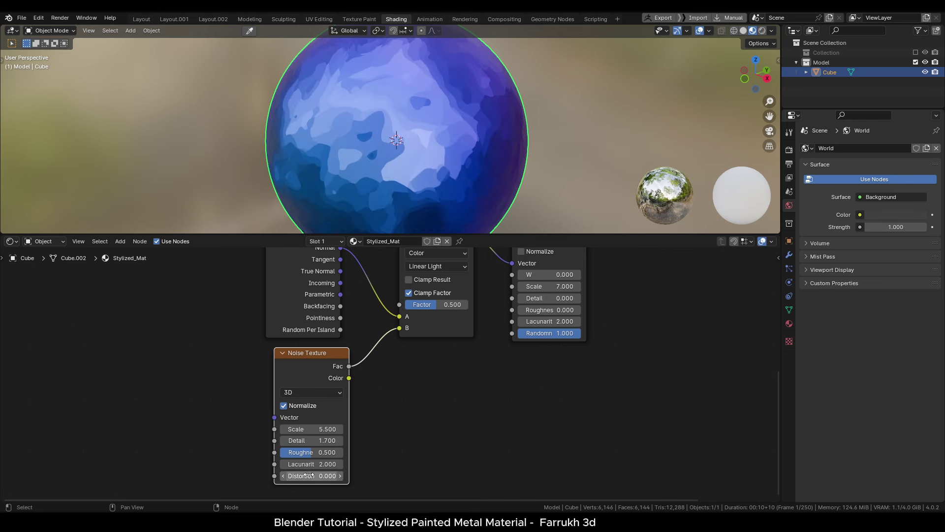
pyautogui.moveTo(251, 384); pyautogui.dragTo(259, 394, button='middle')
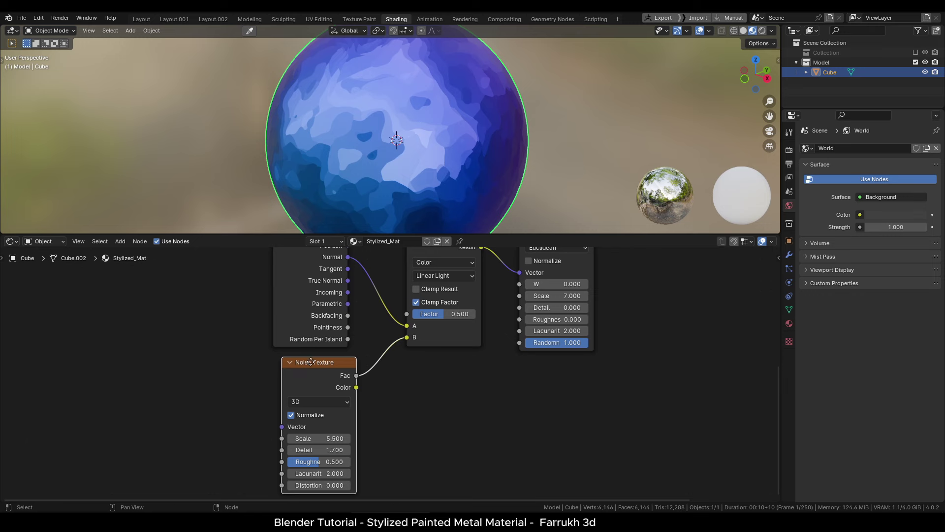
pyautogui.moveTo(311, 361); pyautogui.dragTo(309, 362)
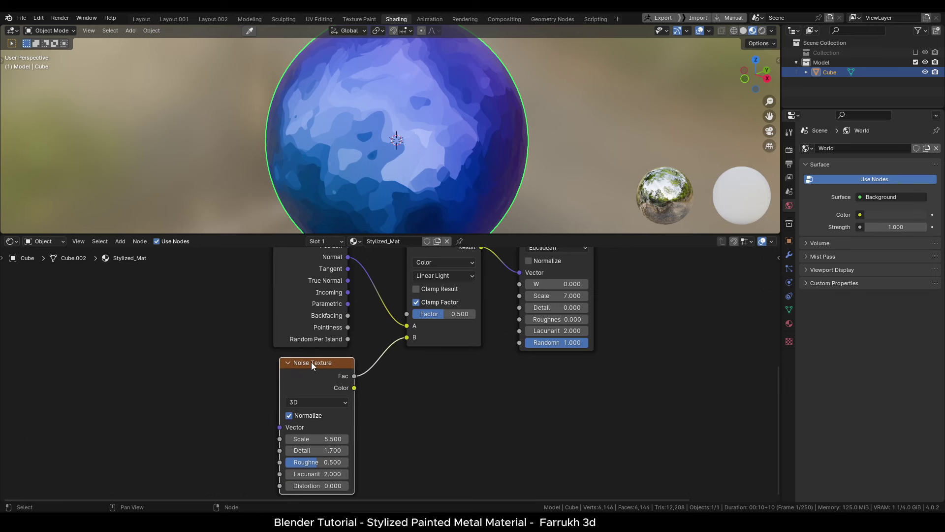
# Step: Add Texture Coordinate and Mapping nodes to the Noise Texture and feed Normal into the Mapping Vector
pyautogui.hotkey('ctrl', 't')
pyautogui.moveTo(222, 386); pyautogui.dragTo(295, 383, button='middle')
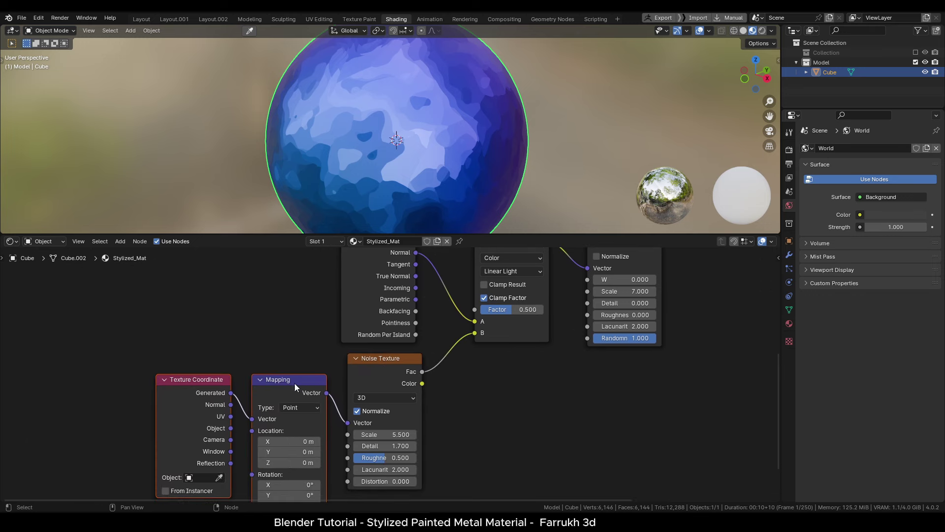
pyautogui.moveTo(288, 382); pyautogui.dragTo(275, 325)
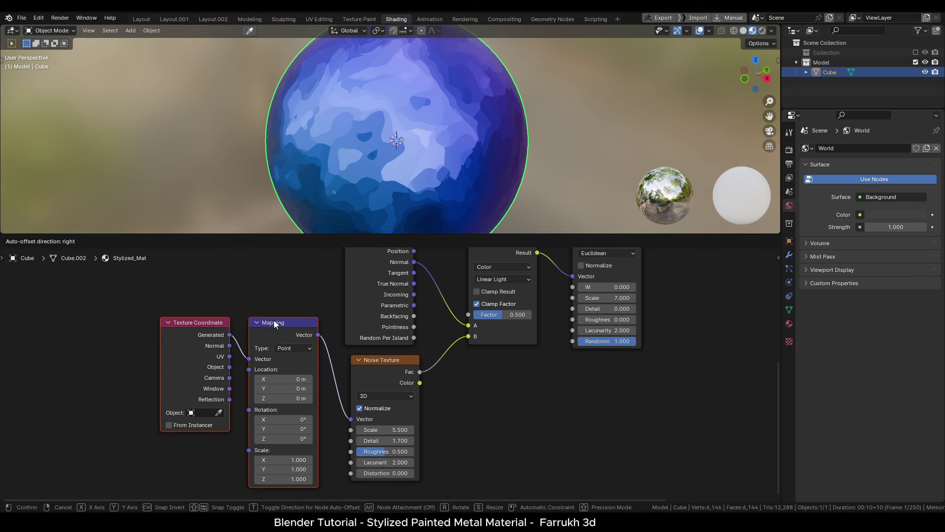
pyautogui.moveTo(480, 382); pyautogui.dragTo(453, 395, button='middle')
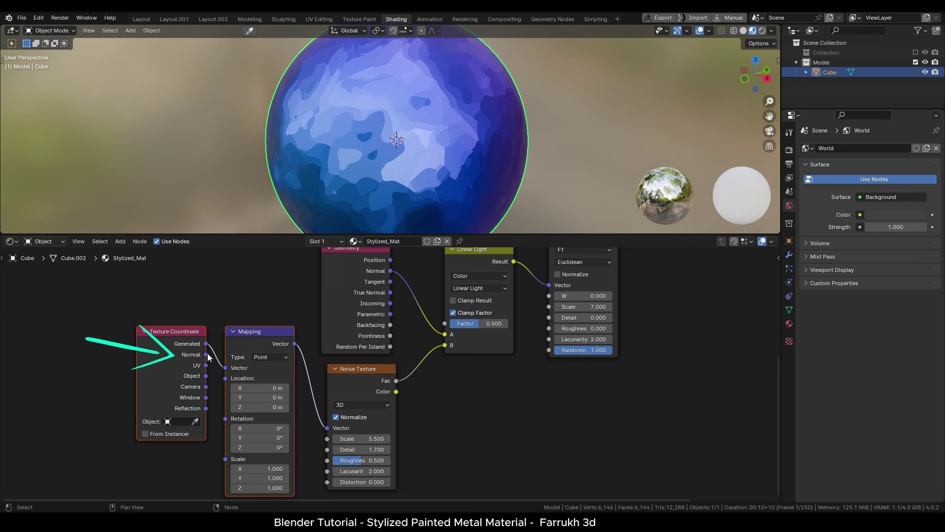
pyautogui.moveTo(207, 355); pyautogui.dragTo(229, 368)
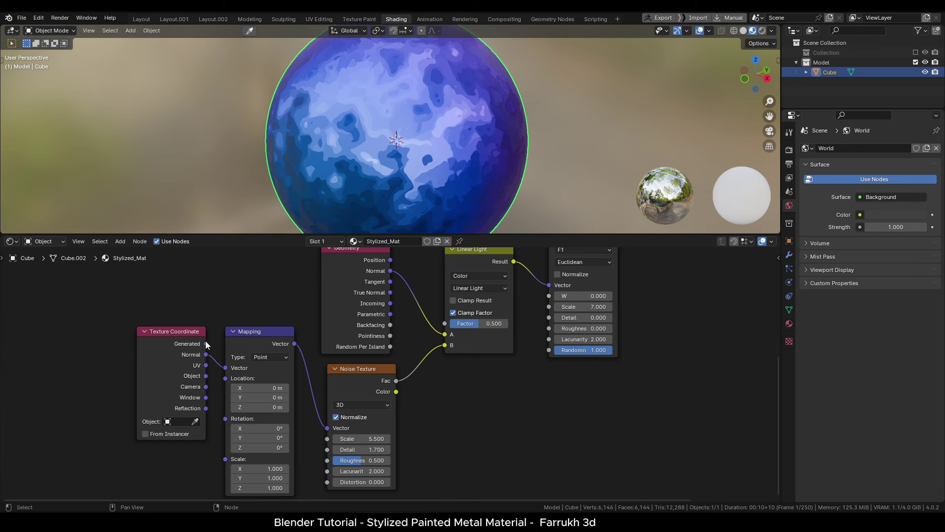
pyautogui.moveTo(206, 345)
pyautogui.mouseDown()
pyautogui.moveTo(236, 373)
pyautogui.moveTo(226, 367)
pyautogui.mouseUp()
# Step: Set the Linear Light mix Factor to 0.558
pyautogui.scroll(-1, 418, 114)
pyautogui.scroll(1, 418, 114)
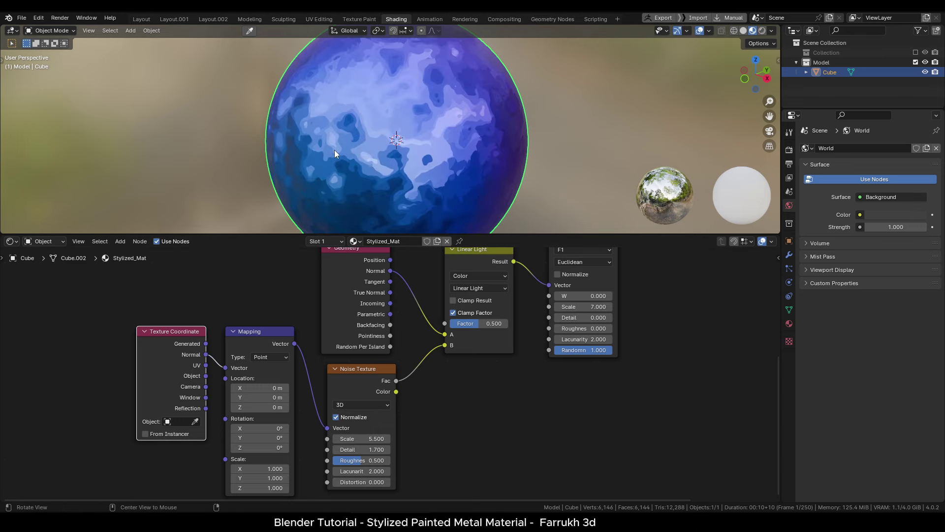
pyautogui.moveTo(294, 160)
pyautogui.mouseDown(button='middle')
pyautogui.moveTo(441, 139)
pyautogui.moveTo(406, 170)
pyautogui.moveTo(354, 151)
pyautogui.moveTo(407, 158)
pyautogui.moveTo(370, 178)
pyautogui.moveTo(291, 171)
pyautogui.moveTo(341, 155)
pyautogui.moveTo(376, 187)
pyautogui.moveTo(422, 204)
pyautogui.mouseUp(button='middle')
pyautogui.scroll(1, 378, 202)
pyautogui.scroll(1, 439, 340)
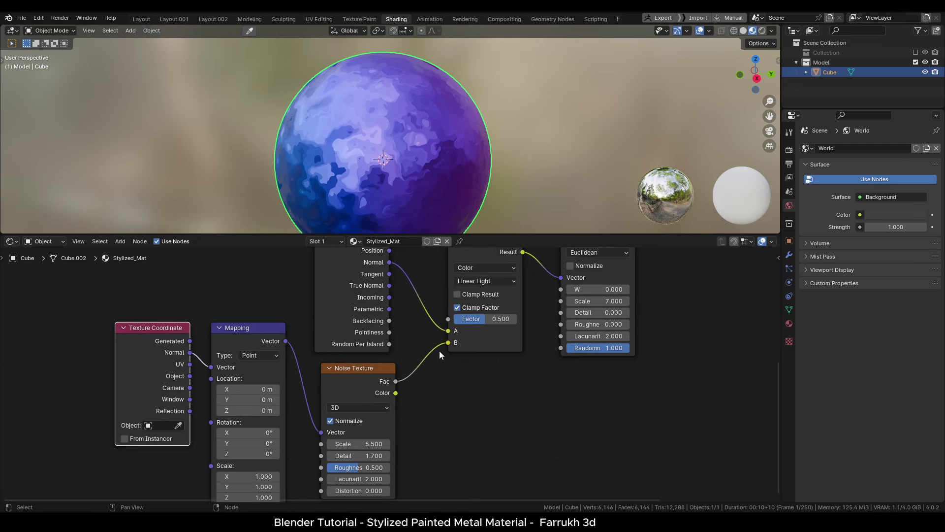
pyautogui.moveTo(487, 318)
pyautogui.mouseDown()
pyautogui.moveTo(473, 318)
pyautogui.moveTo(490, 318)
pyautogui.mouseUp()
pyautogui.moveTo(400, 423); pyautogui.dragTo(397, 399, button='middle')
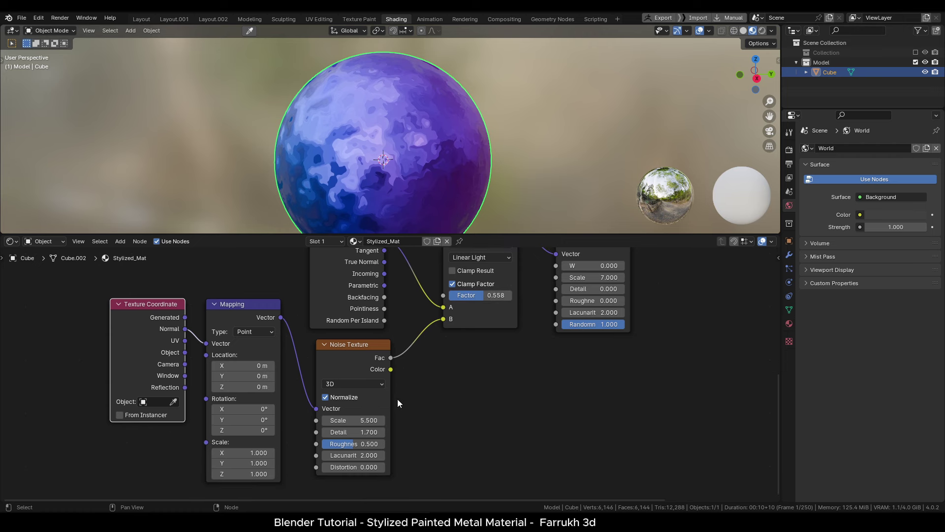
# Step: Try 2D and 4D noise, settle on 3D Noise Texture, adjust Scale and lower Detail to 1.100
pyautogui.click(364, 384)
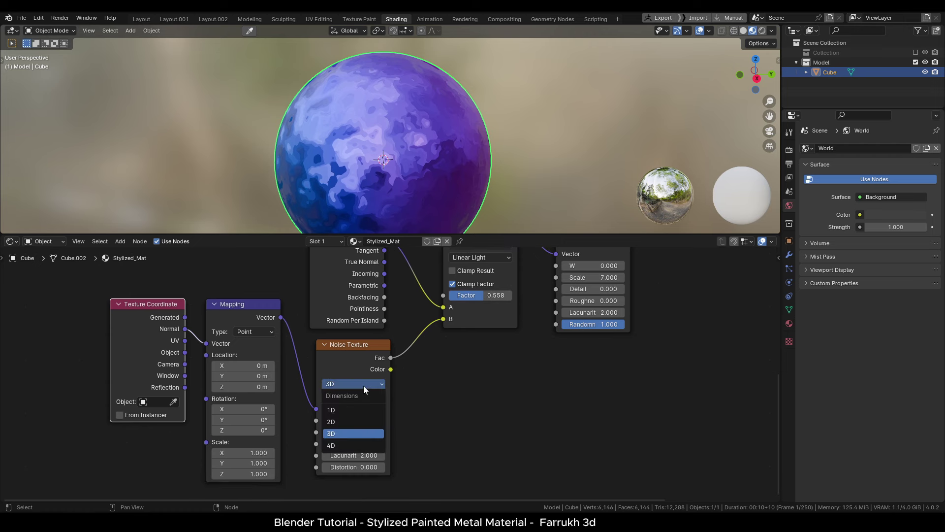
pyautogui.click(344, 425)
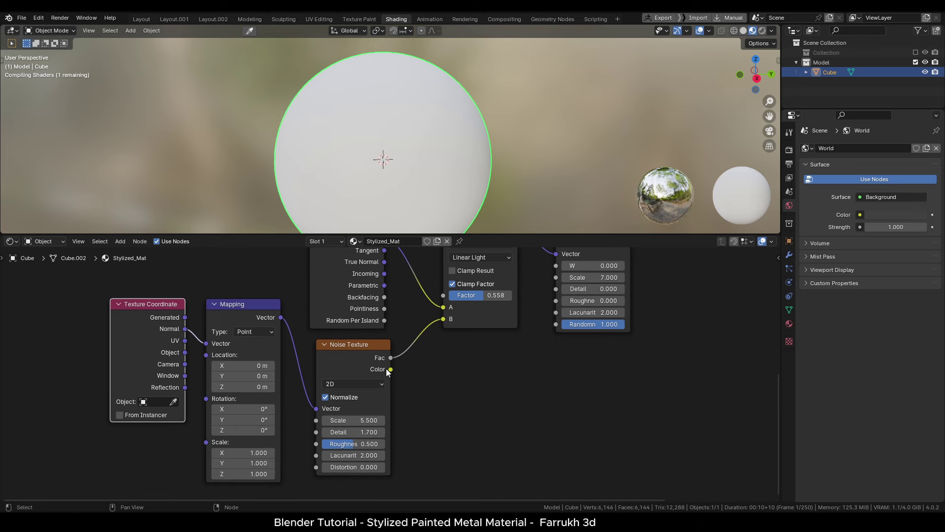
pyautogui.moveTo(467, 193)
pyautogui.mouseDown(button='middle')
pyautogui.moveTo(492, 155)
pyautogui.moveTo(524, 151)
pyautogui.moveTo(469, 159)
pyautogui.moveTo(433, 207)
pyautogui.mouseUp(button='middle')
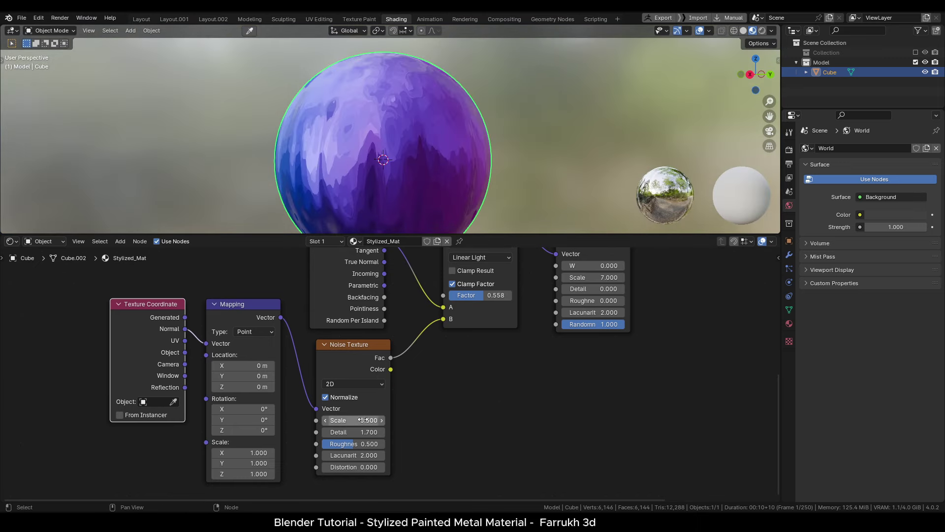
pyautogui.moveTo(363, 420)
pyautogui.mouseDown()
pyautogui.moveTo(421, 420)
pyautogui.moveTo(360, 411)
pyautogui.mouseUp()
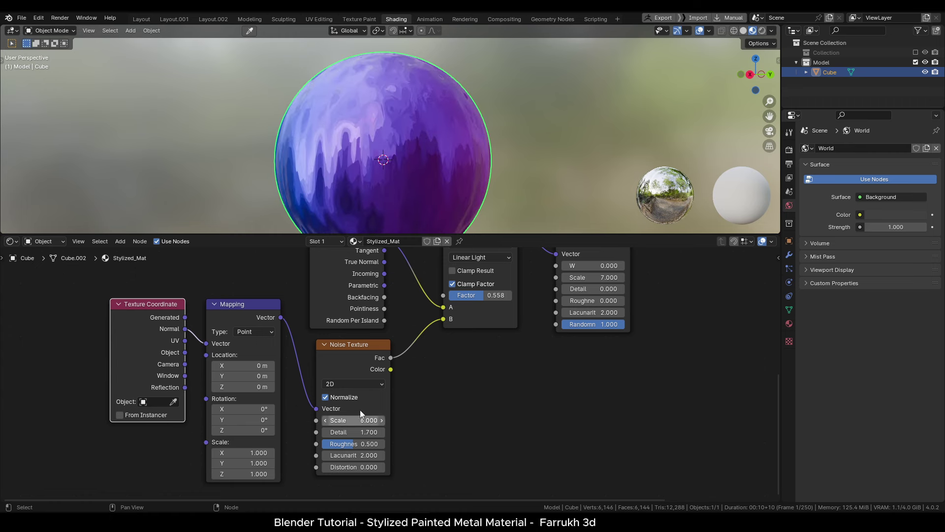
pyautogui.click(352, 382)
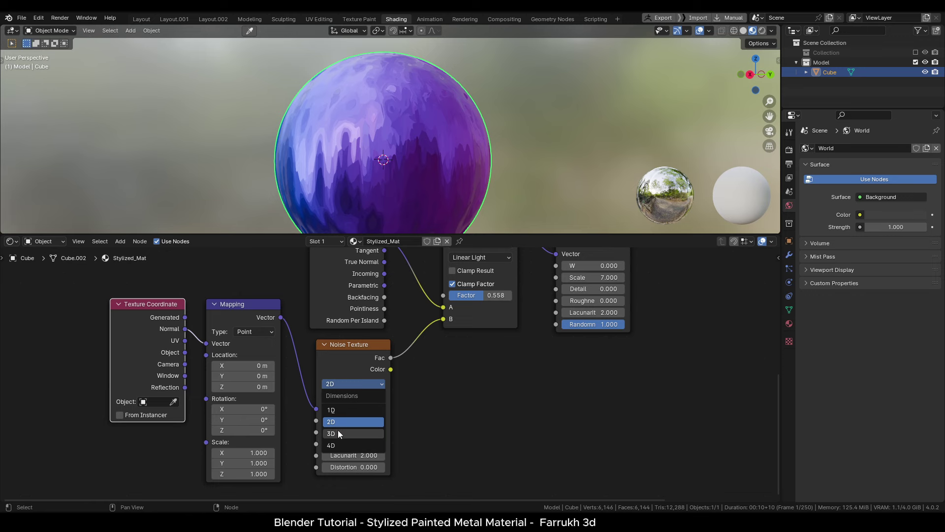
pyautogui.click(337, 444)
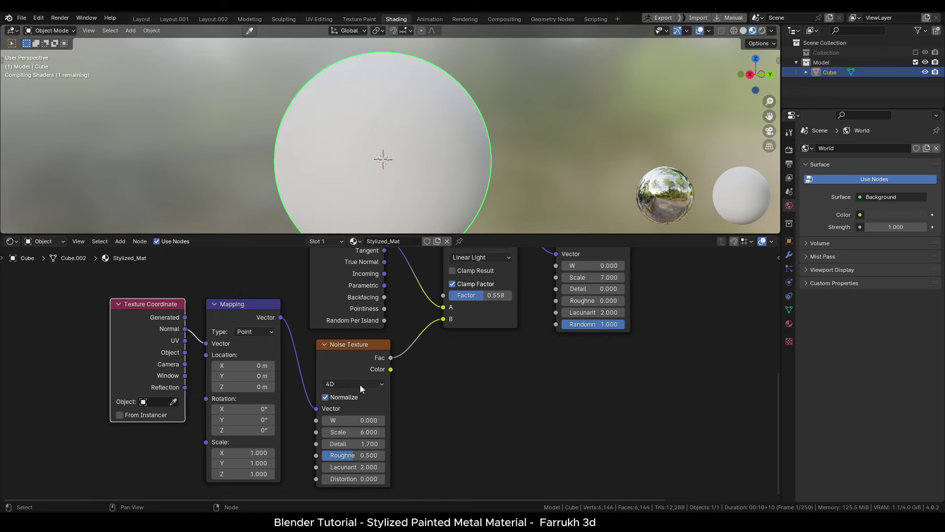
pyautogui.moveTo(315, 150); pyautogui.dragTo(300, 178, button='middle')
pyautogui.click(354, 384)
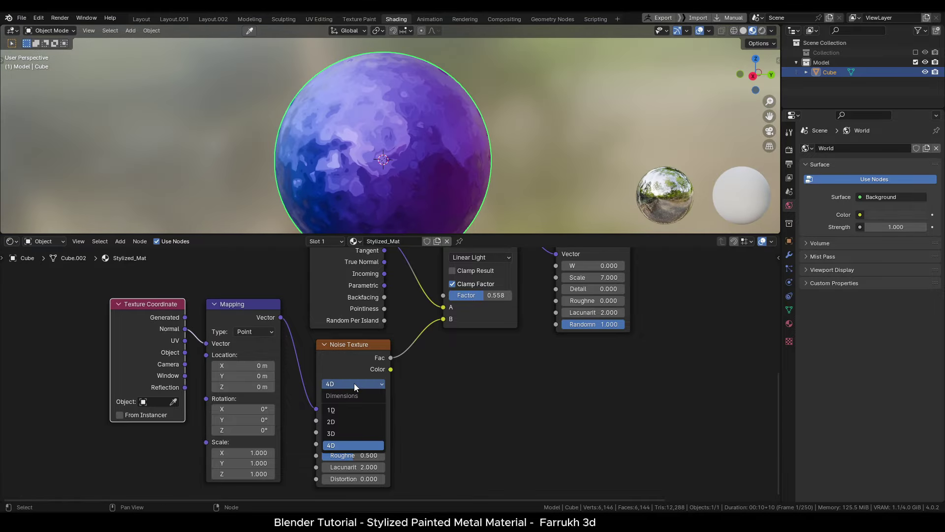
pyautogui.click(347, 434)
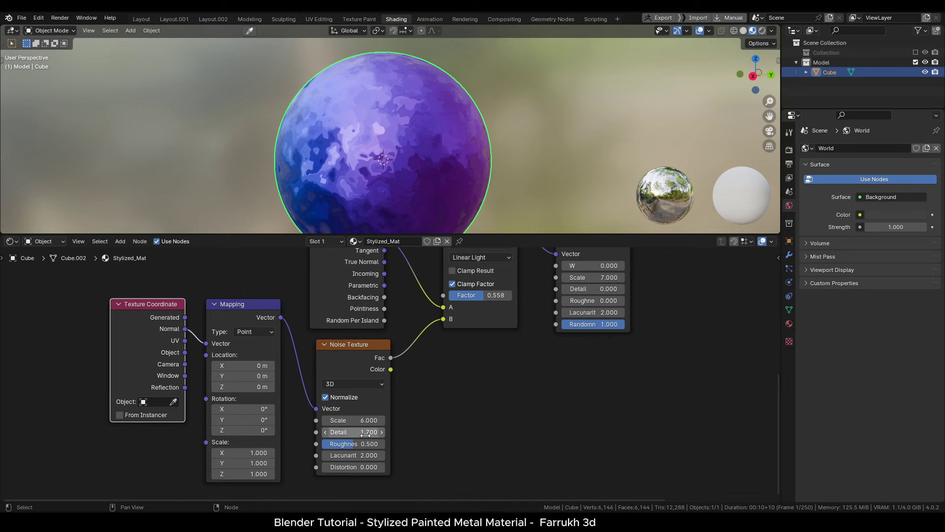
pyautogui.moveTo(365, 434); pyautogui.dragTo(345, 419)
# Step: Lower the Noise Texture Scale to 5.600
pyautogui.scroll(-1, 503, 374)
pyautogui.moveTo(503, 374); pyautogui.dragTo(463, 427, button='middle')
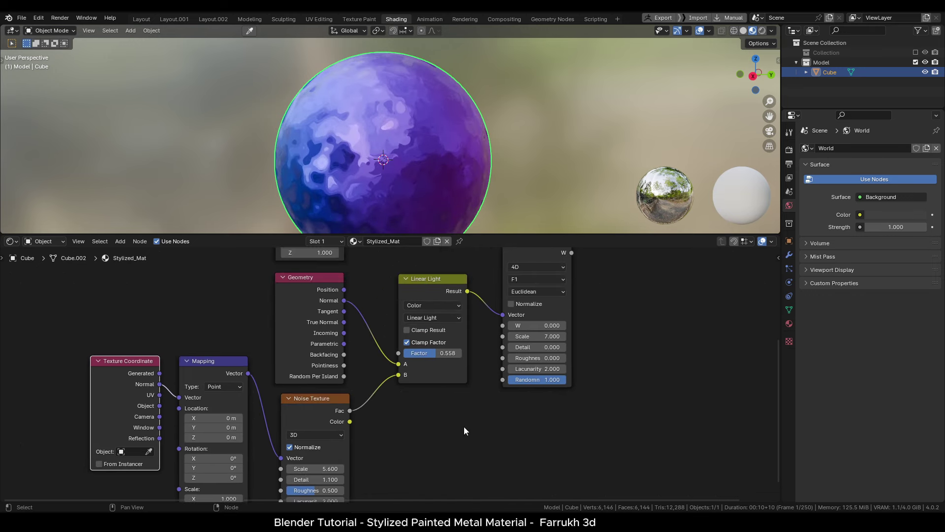
pyautogui.scroll(-1, 480, 379)
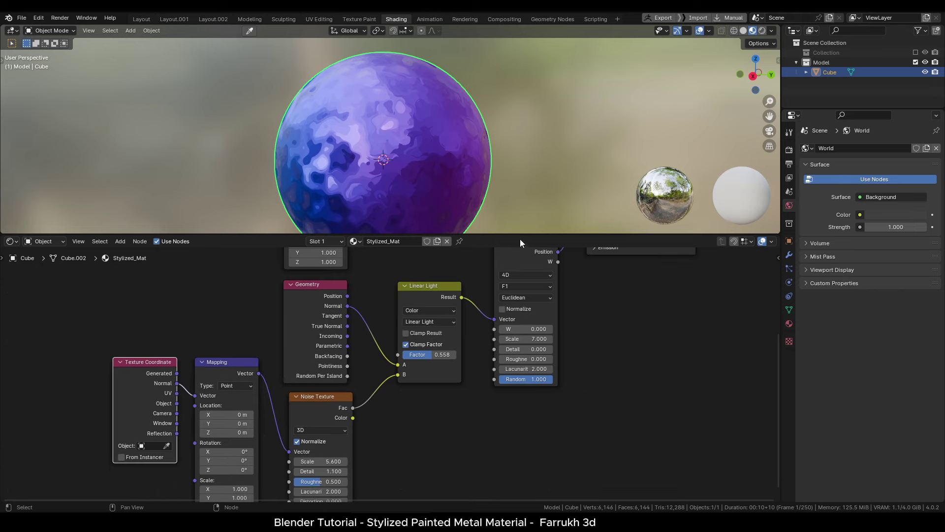
# Step: Resize the node editor and frame the full shader tree, including Color Ramp and Principled BSDF
pyautogui.moveTo(519, 234); pyautogui.dragTo(519, 192)
pyautogui.scroll(-1, 576, 341)
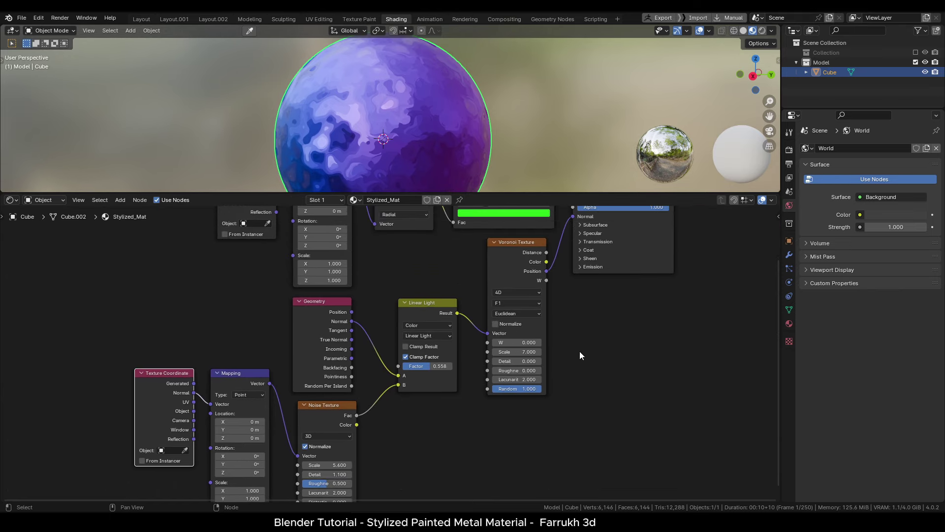
pyautogui.scroll(-1, 582, 350)
pyautogui.moveTo(581, 351); pyautogui.dragTo(579, 423, button='middle')
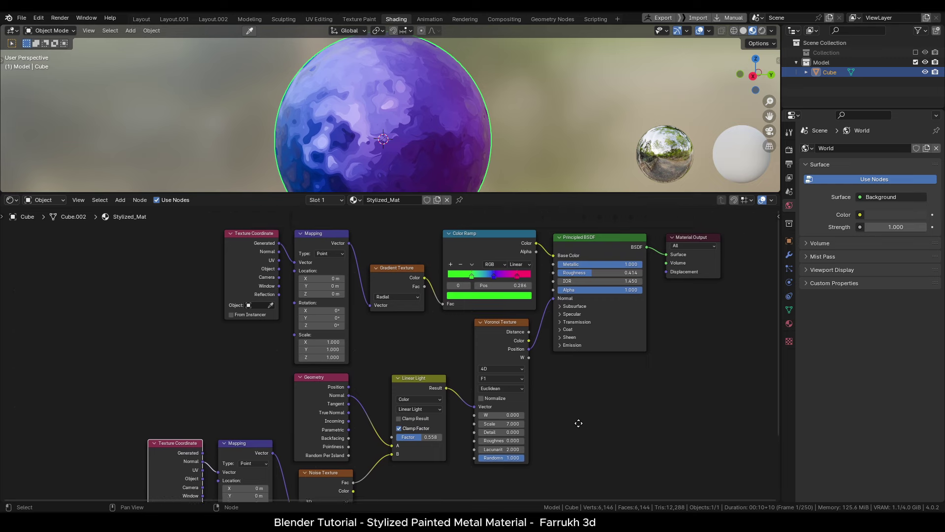
pyautogui.moveTo(615, 365); pyautogui.dragTo(581, 338, button='middle')
pyautogui.scroll(-1, 578, 323)
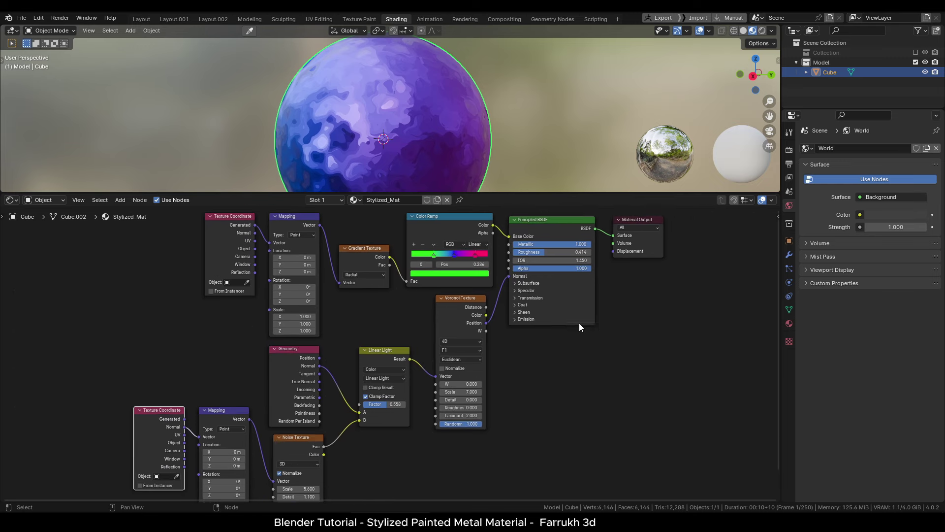
pyautogui.scroll(-1, 568, 371)
pyautogui.moveTo(568, 371); pyautogui.dragTo(577, 351, button='middle')
pyautogui.scroll(-1, 572, 338)
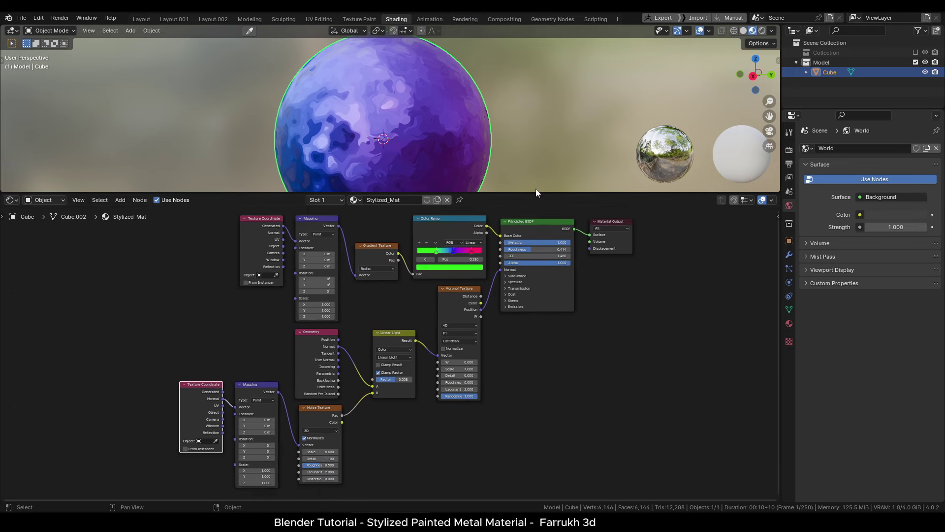
pyautogui.moveTo(536, 192); pyautogui.dragTo(538, 126)
pyautogui.scroll(2, 462, 302)
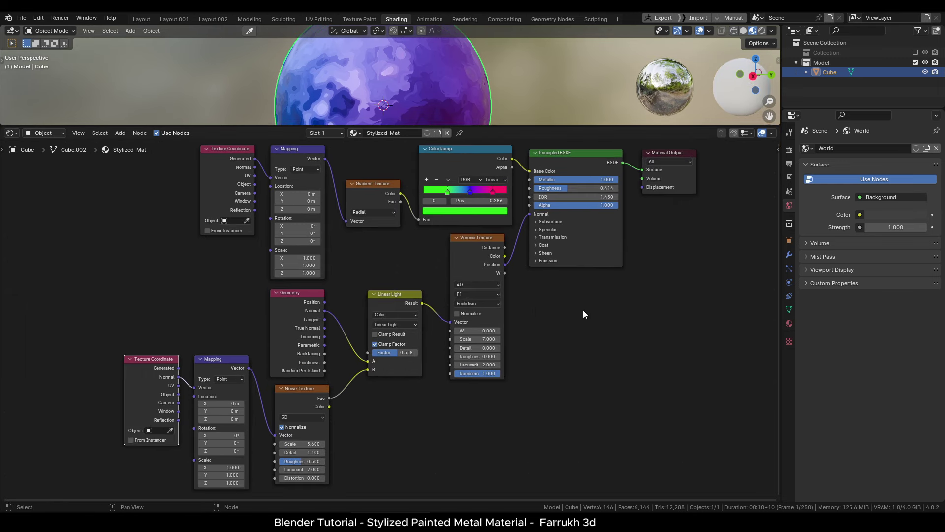
pyautogui.moveTo(567, 317); pyautogui.dragTo(558, 323, button='middle')
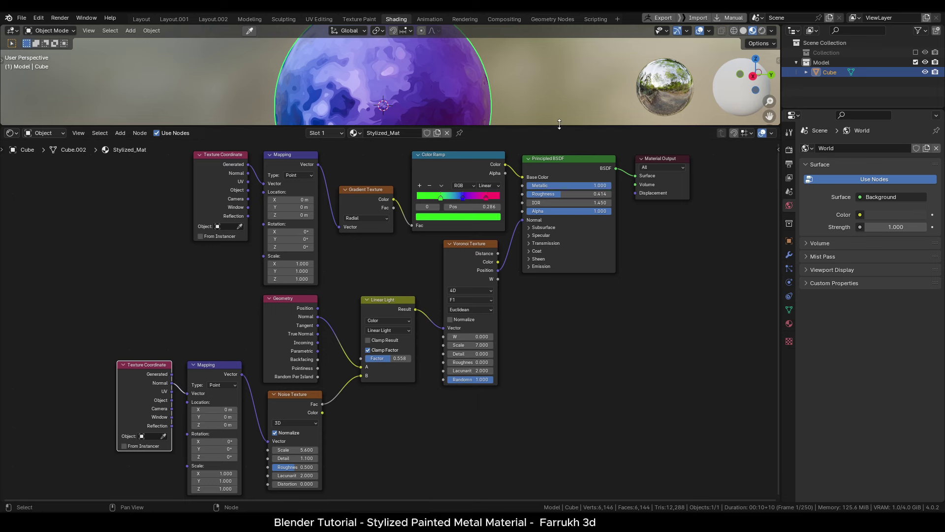
pyautogui.moveTo(559, 124); pyautogui.dragTo(559, 238)
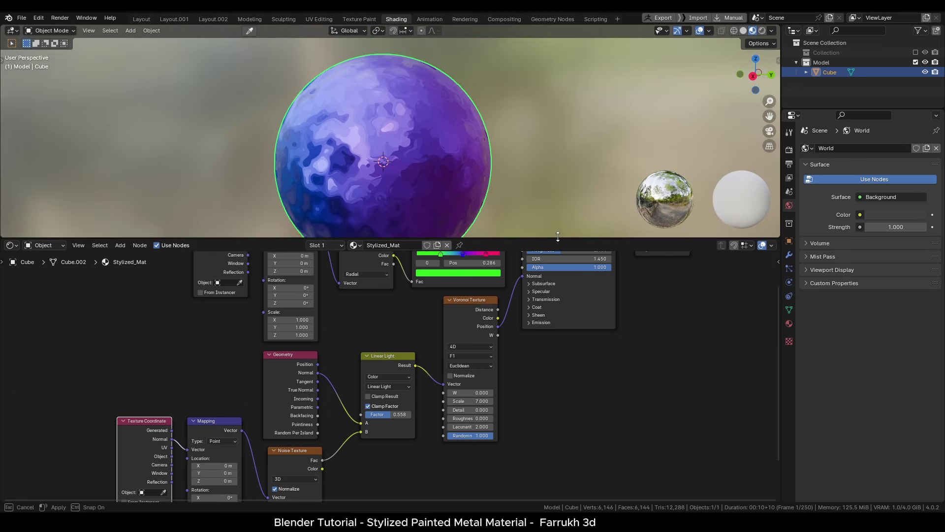
pyautogui.press('KP_Decimal')
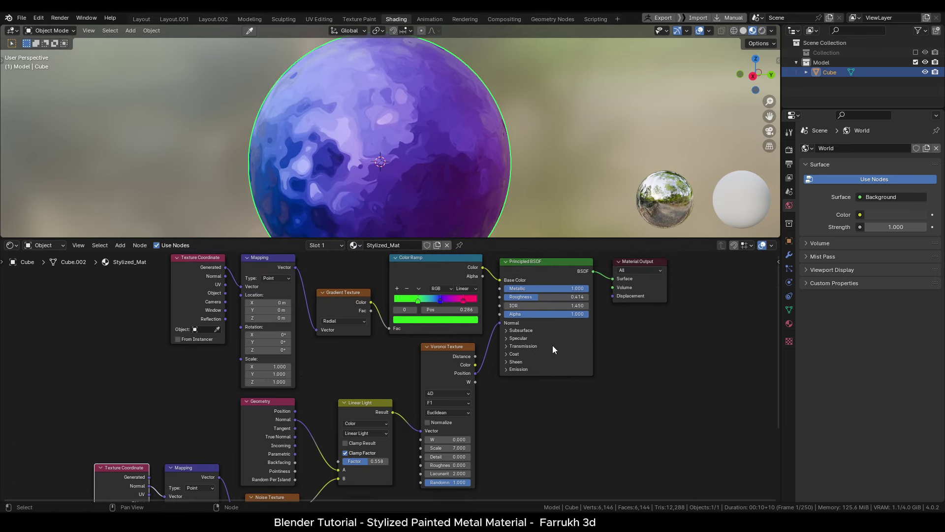
# Step: Enable Principled BSDF Sheen with Weight 1.000 and a lime-green tint
pyautogui.scroll(2, 570, 325)
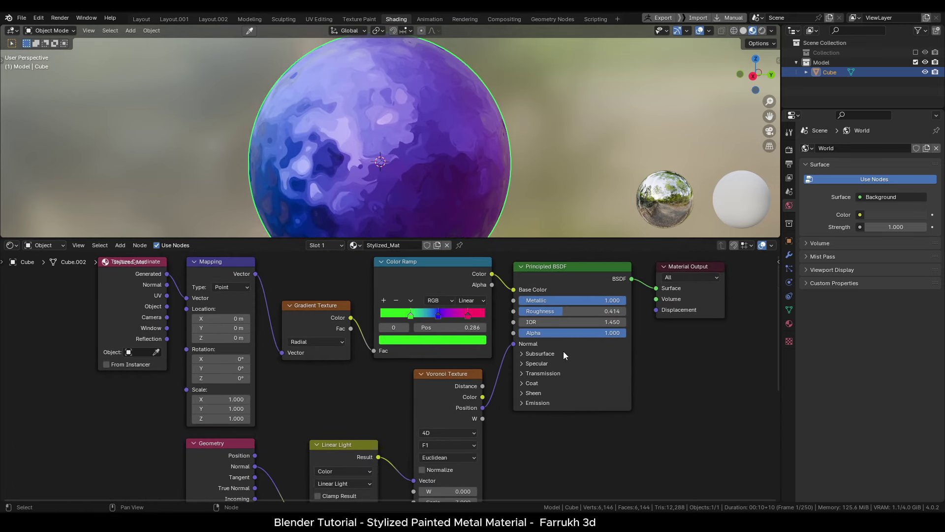
pyautogui.click(534, 393)
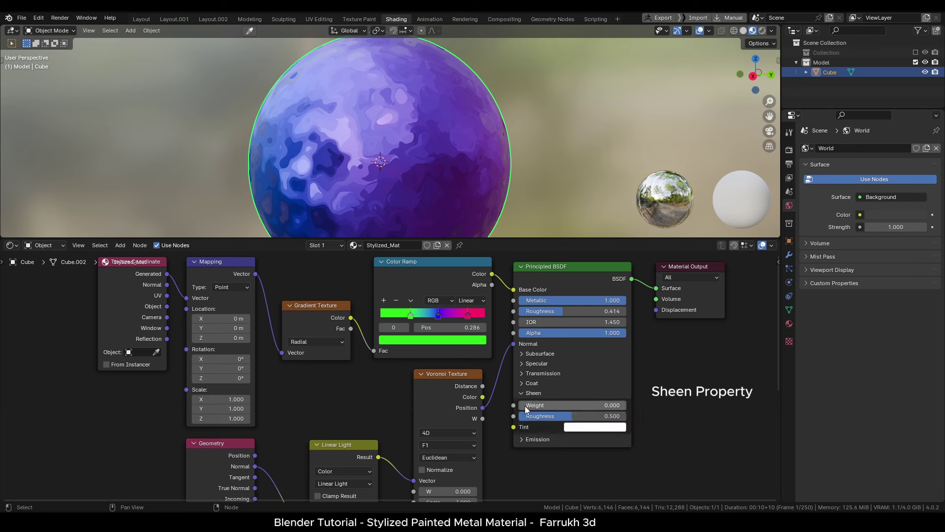
pyautogui.moveTo(527, 409); pyautogui.dragTo(626, 409)
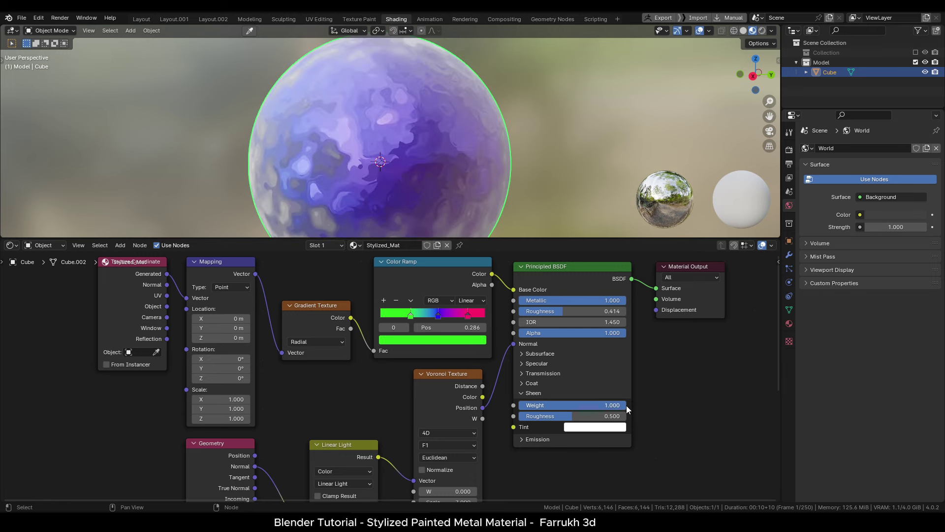
pyautogui.click(602, 427)
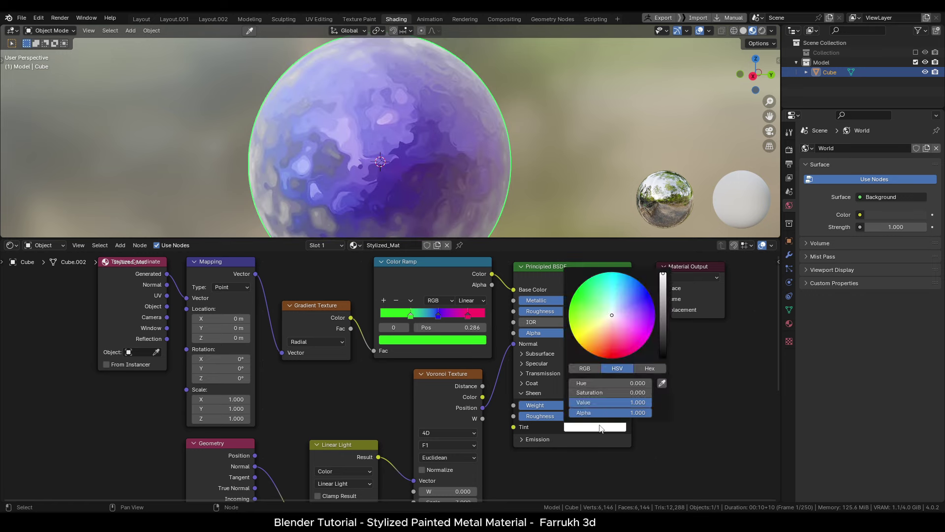
pyautogui.moveTo(609, 324)
pyautogui.mouseDown()
pyautogui.moveTo(617, 329)
pyautogui.moveTo(595, 317)
pyautogui.moveTo(597, 345)
pyautogui.moveTo(571, 319)
pyautogui.mouseUp()
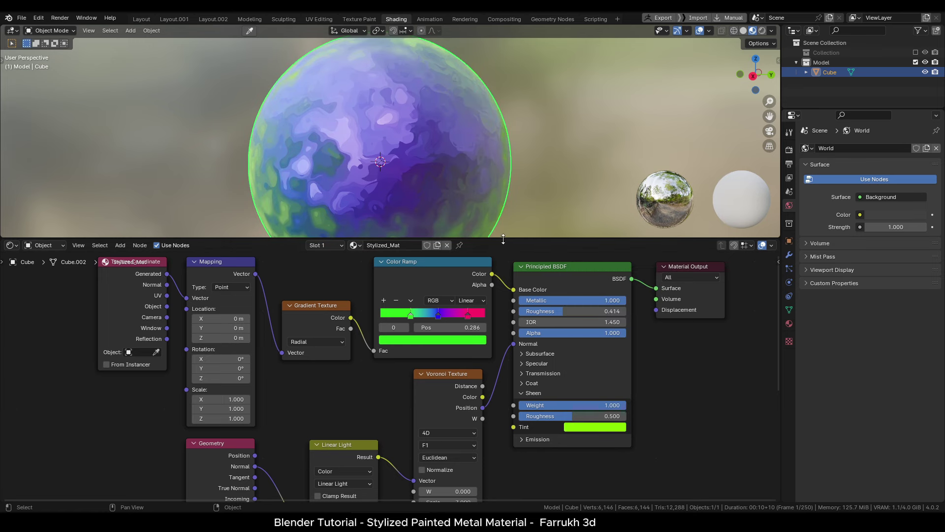
pyautogui.moveTo(503, 239); pyautogui.dragTo(502, 264)
pyautogui.scroll(-3, 492, 172)
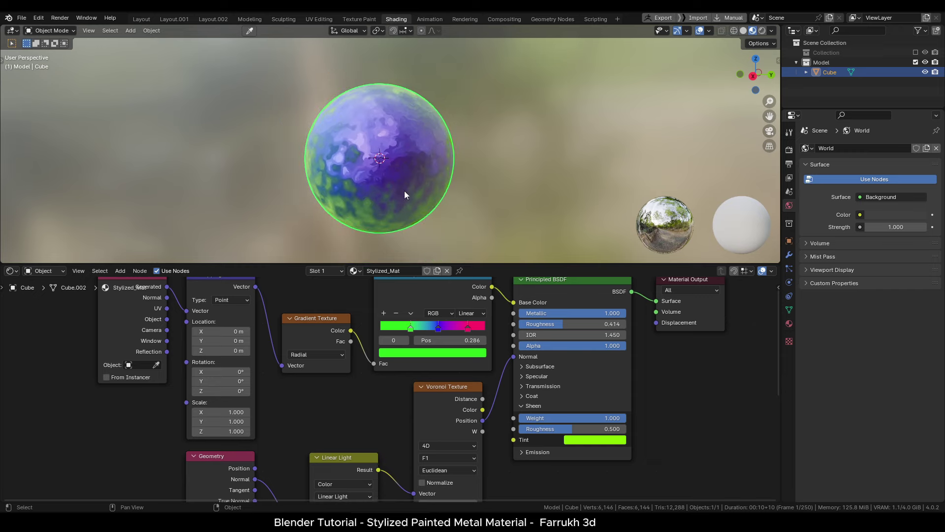
pyautogui.moveTo(405, 194)
pyautogui.mouseDown(button='middle')
pyautogui.moveTo(295, 221)
pyautogui.moveTo(430, 226)
pyautogui.moveTo(389, 227)
pyautogui.moveTo(455, 111)
pyautogui.mouseUp(button='middle')
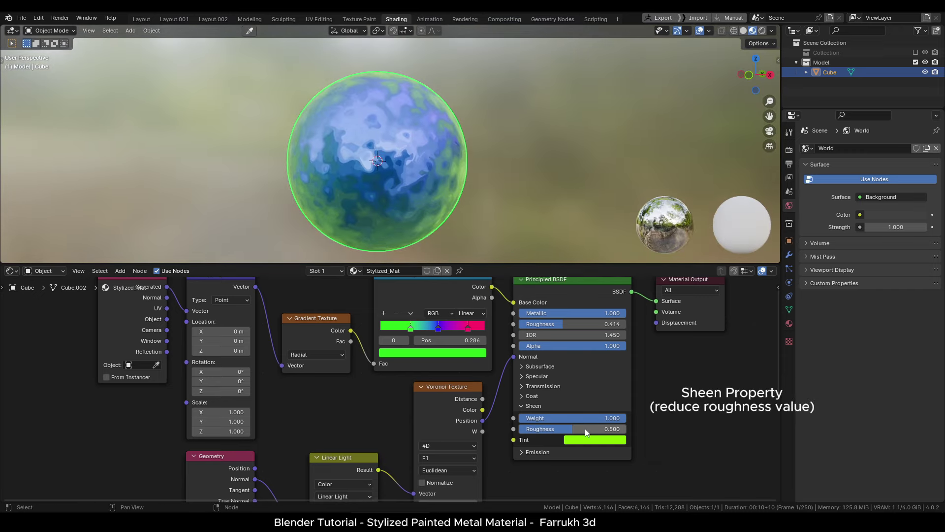
# Step: Lower the sheen Roughness to 0.264
pyautogui.moveTo(573, 429); pyautogui.dragTo(547, 429)
pyautogui.moveTo(493, 177)
pyautogui.mouseDown(button='middle')
pyautogui.moveTo(435, 182)
pyautogui.moveTo(519, 195)
pyautogui.moveTo(554, 186)
pyautogui.moveTo(566, 195)
pyautogui.moveTo(548, 215)
pyautogui.moveTo(489, 193)
pyautogui.moveTo(429, 199)
pyautogui.moveTo(486, 198)
pyautogui.mouseUp(button='middle')
pyautogui.click(519, 196)
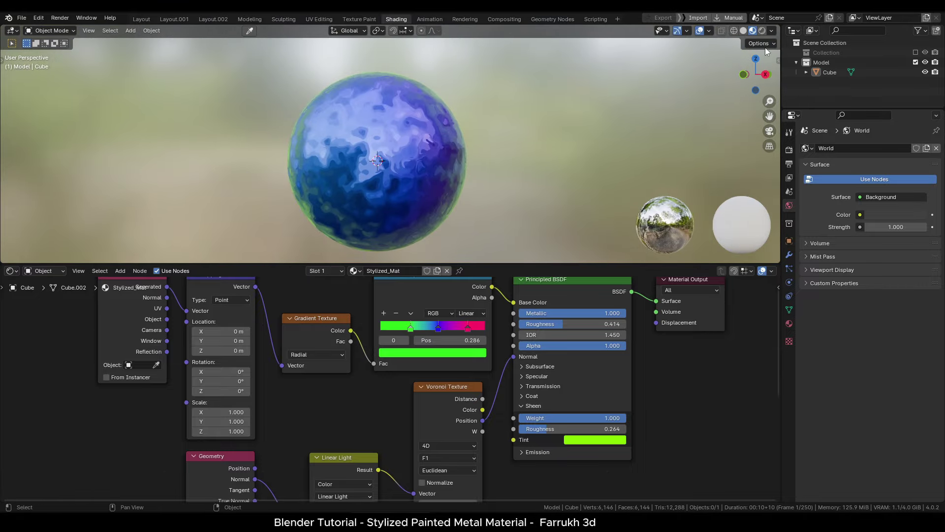
# Step: Switch the viewport shading preview to a different HDRI environment
pyautogui.click(771, 31)
pyautogui.click(758, 113)
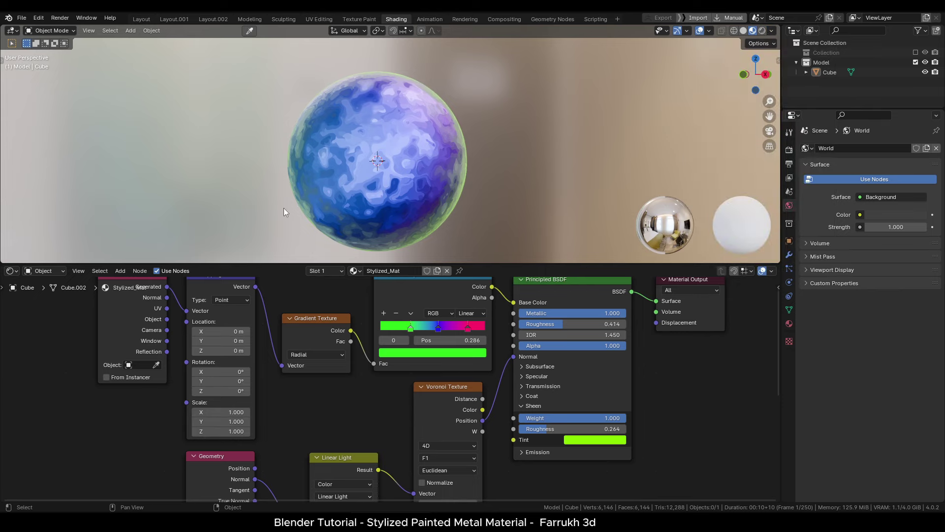
pyautogui.moveTo(283, 212); pyautogui.dragTo(317, 204, button='middle')
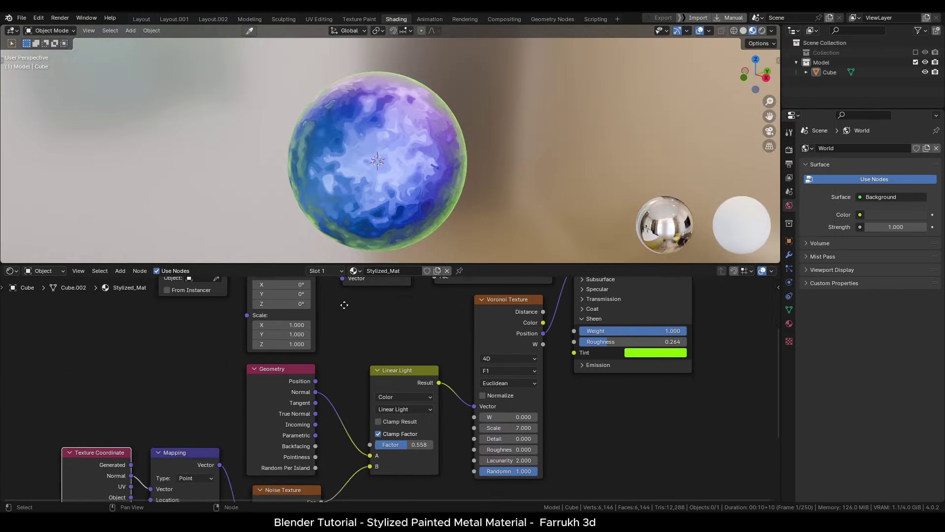
# Step: Set the noise Mapping Location to 0.26 m / 0.28 m and Y Rotation 47.5°, keeping Scale 1.000
pyautogui.moveTo(344, 302); pyautogui.dragTo(242, 375, button='middle')
pyautogui.scroll(2, 255, 397)
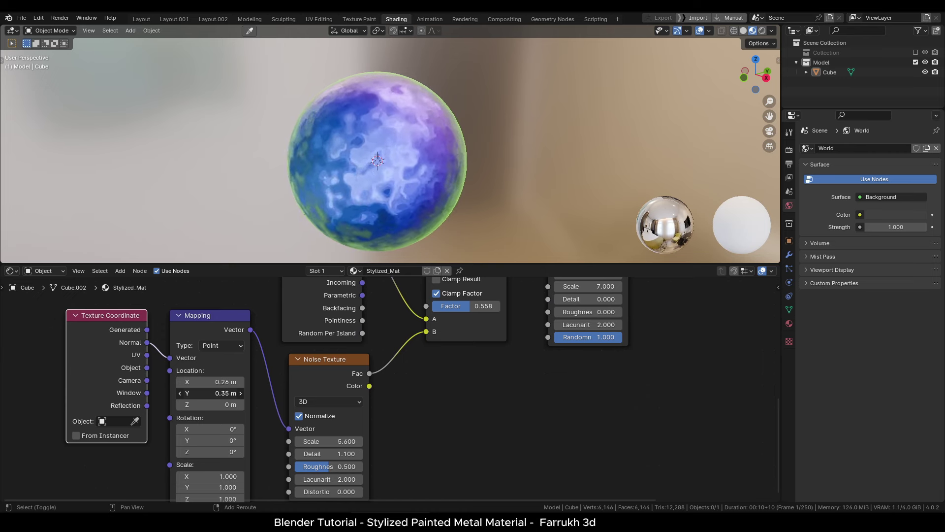
pyautogui.moveTo(212, 393); pyautogui.dragTo(197, 393)
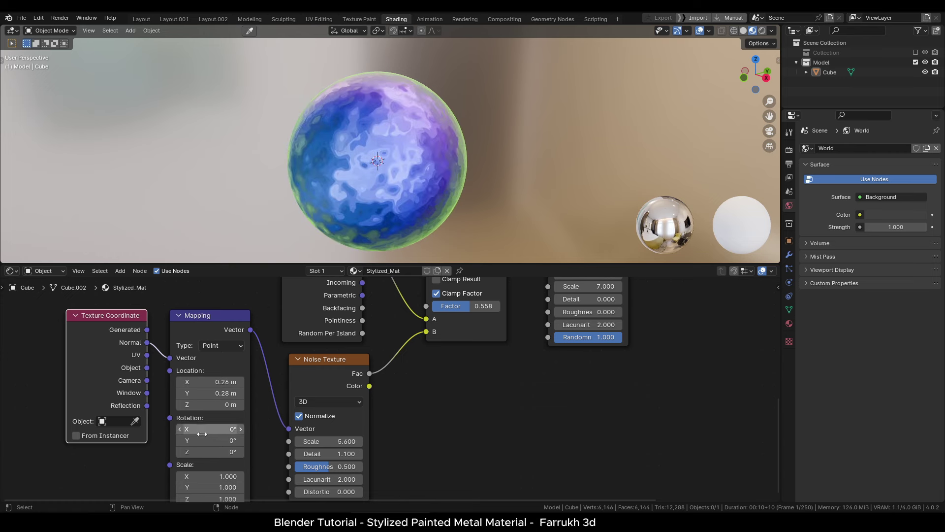
pyautogui.moveTo(200, 440)
pyautogui.mouseDown()
pyautogui.moveTo(229, 440)
pyautogui.moveTo(203, 433)
pyautogui.mouseUp()
pyautogui.scroll(-3, 200, 440)
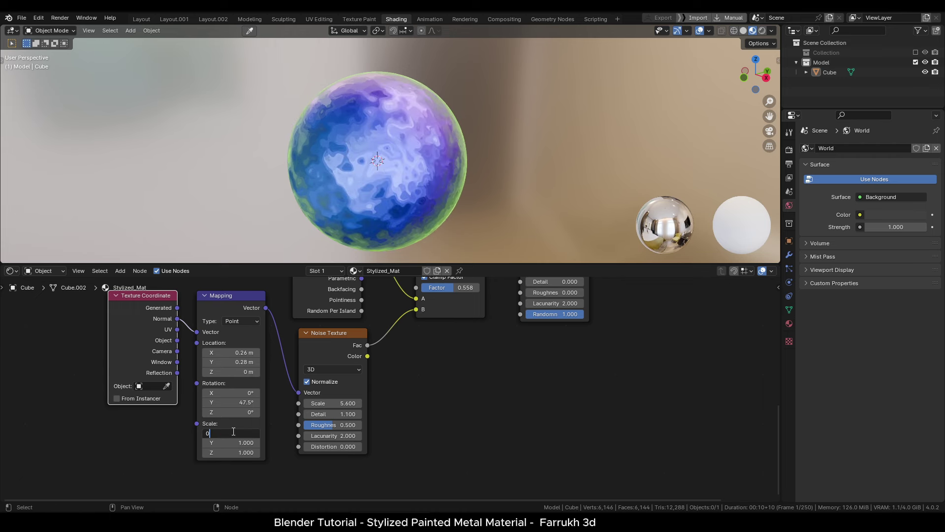
pyautogui.press('Return')
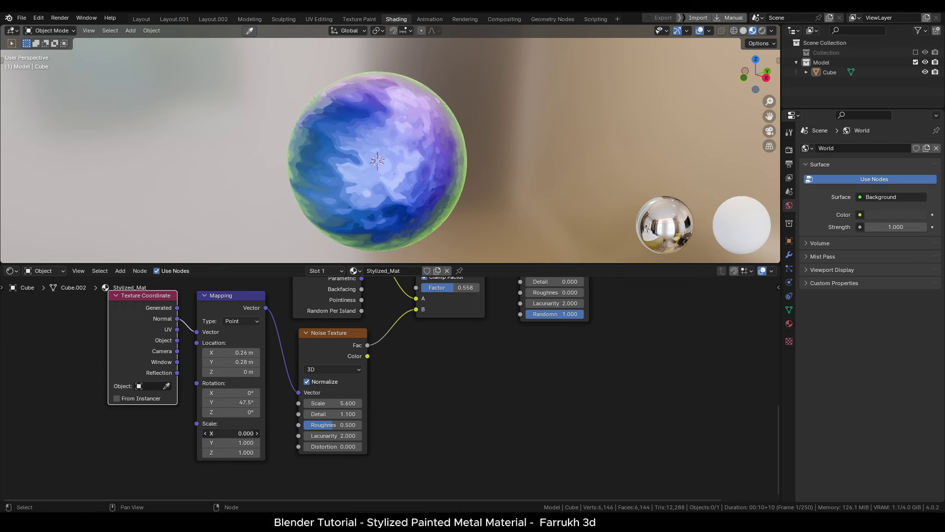
pyautogui.press('BackSpace')
pyautogui.moveTo(472, 114)
pyautogui.mouseDown(button='middle')
pyautogui.moveTo(513, 175)
pyautogui.moveTo(498, 164)
pyautogui.moveTo(487, 185)
pyautogui.moveTo(351, 168)
pyautogui.moveTo(446, 180)
pyautogui.mouseUp(button='middle')
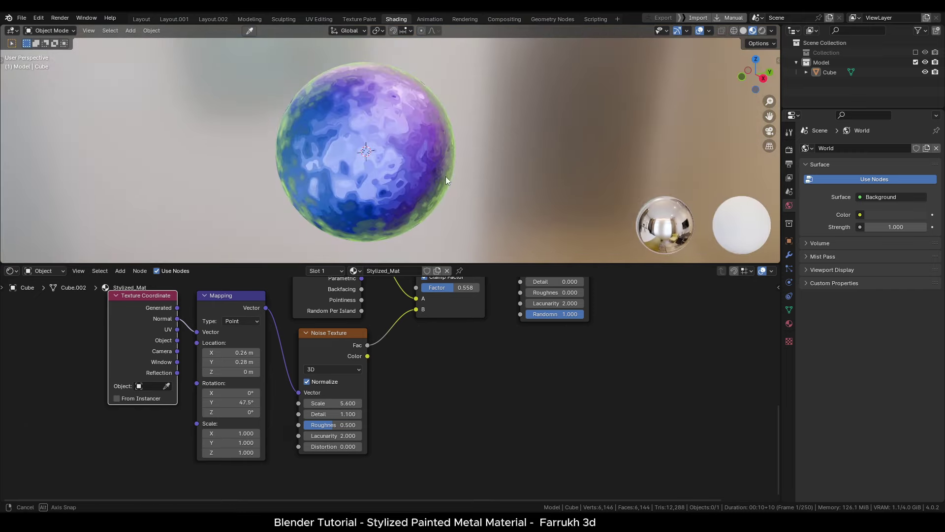
# Step: In the Layout workspace with Material Preview, move the sphere to X -2.4871 m
pyautogui.click(141, 20)
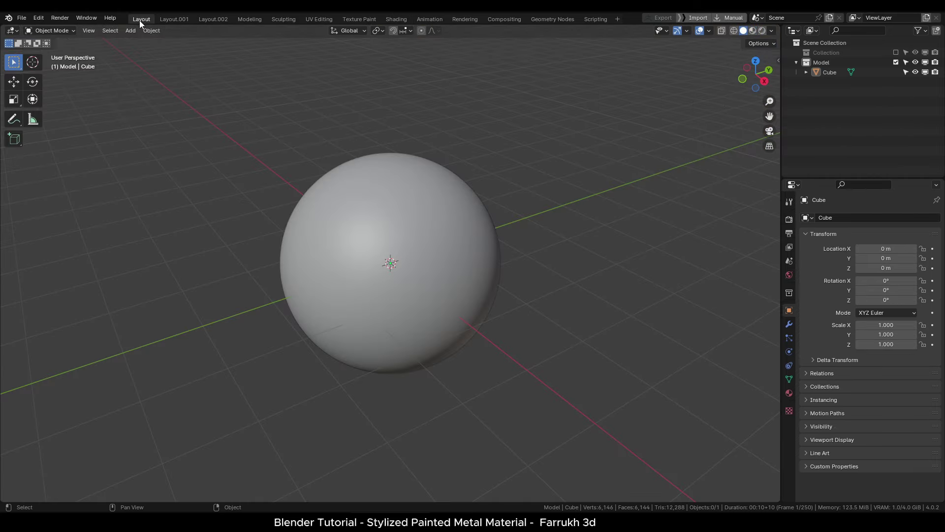
pyautogui.scroll(-2, 436, 290)
pyautogui.press('z')
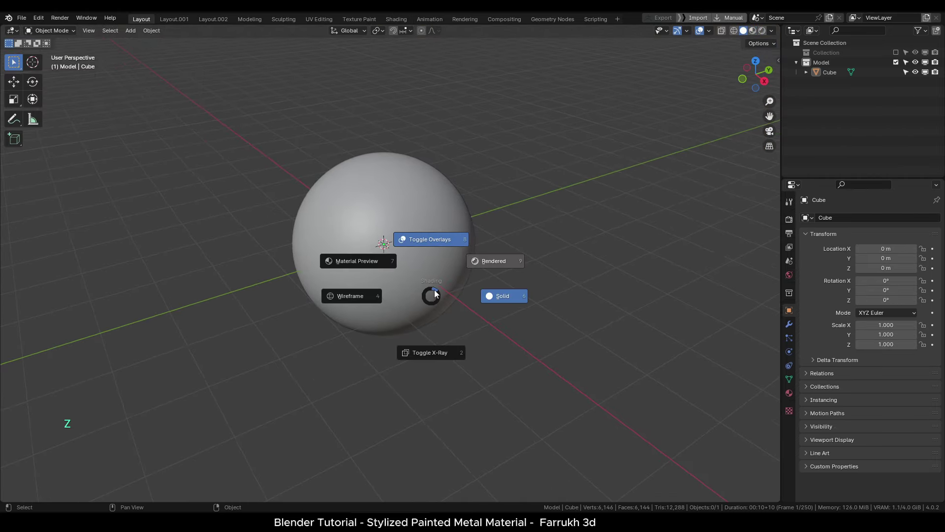
pyautogui.click(376, 257)
pyautogui.moveTo(382, 300)
pyautogui.mouseDown(button='middle')
pyautogui.moveTo(474, 316)
pyautogui.moveTo(463, 328)
pyautogui.moveTo(446, 313)
pyautogui.moveTo(407, 317)
pyautogui.moveTo(489, 327)
pyautogui.moveTo(350, 312)
pyautogui.moveTo(382, 312)
pyautogui.mouseUp(button='middle')
pyautogui.press('w')
pyautogui.click(401, 280)
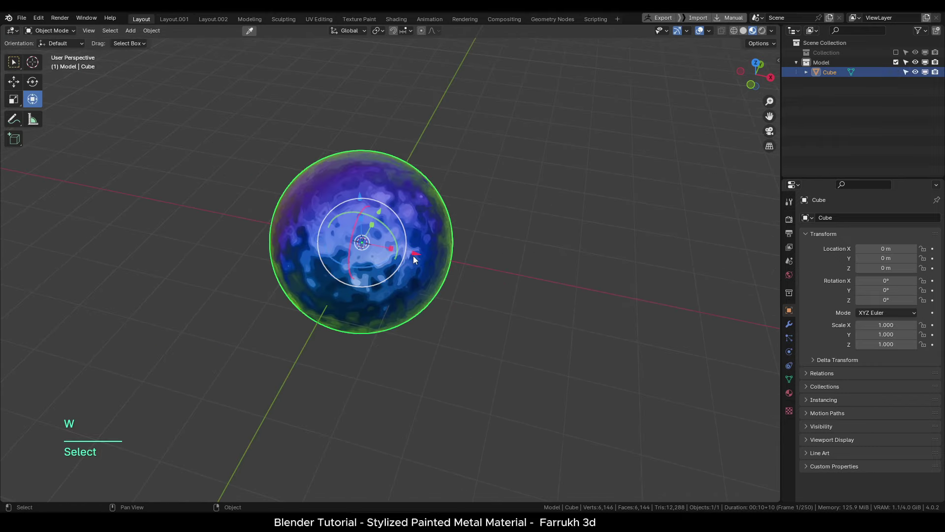
pyautogui.moveTo(416, 252); pyautogui.dragTo(301, 229)
pyautogui.click(476, 281)
# Step: Add a cylinder and move it to X 1.3054 m
pyautogui.hotkey('shift', 'a')
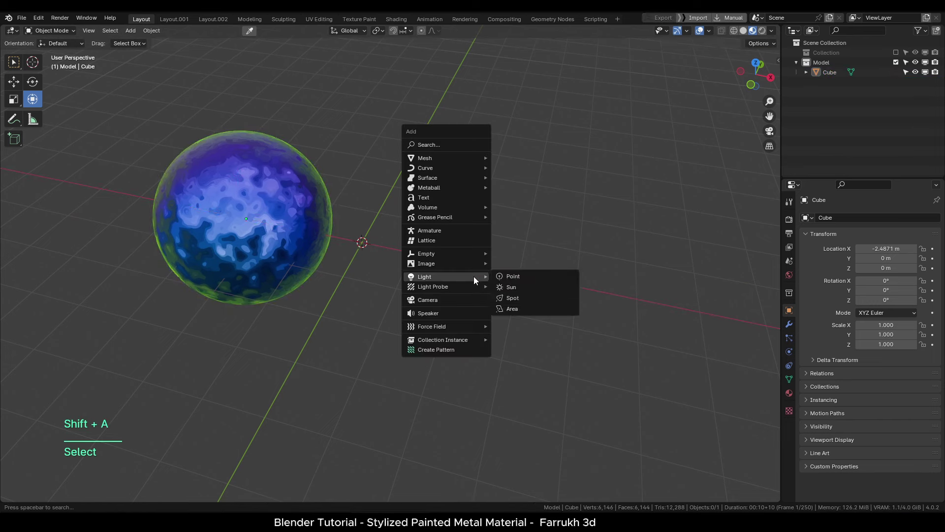
pyautogui.moveTo(459, 155)
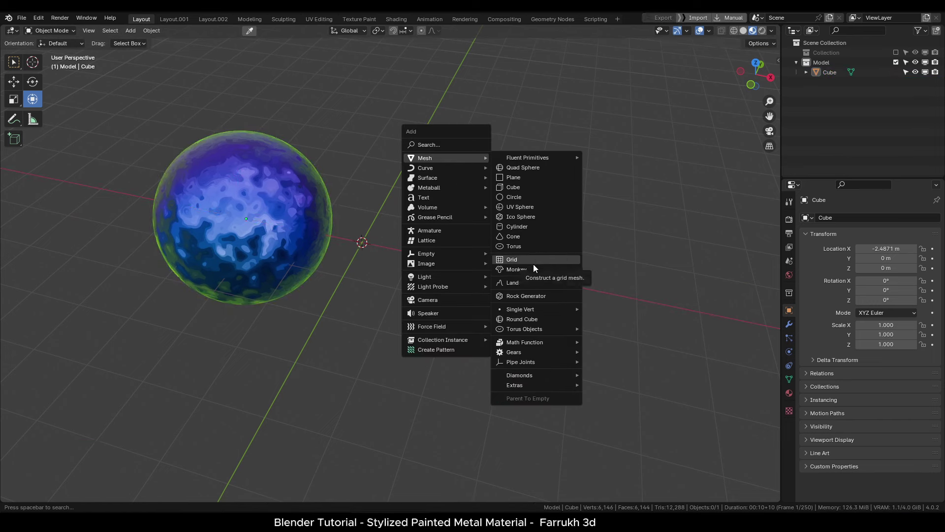
pyautogui.click(531, 226)
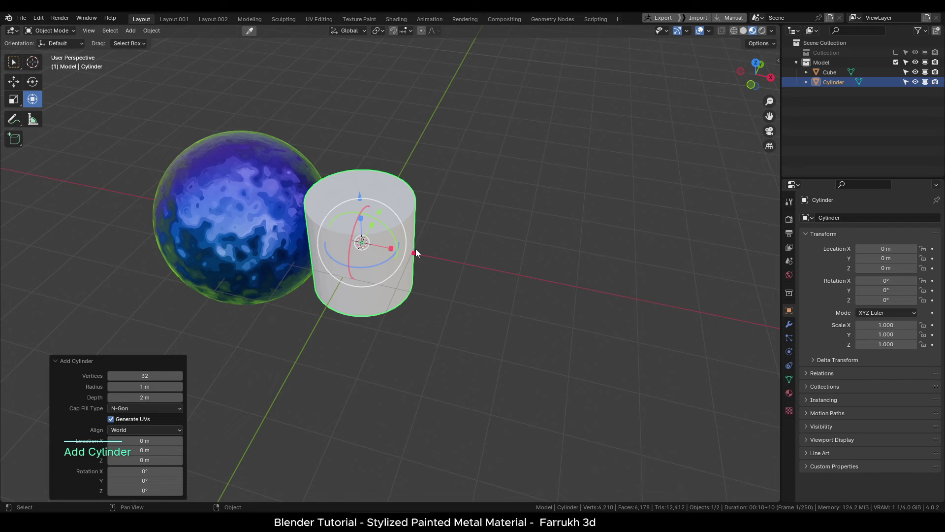
pyautogui.moveTo(415, 253); pyautogui.dragTo(483, 266)
pyautogui.scroll(3, 482, 322)
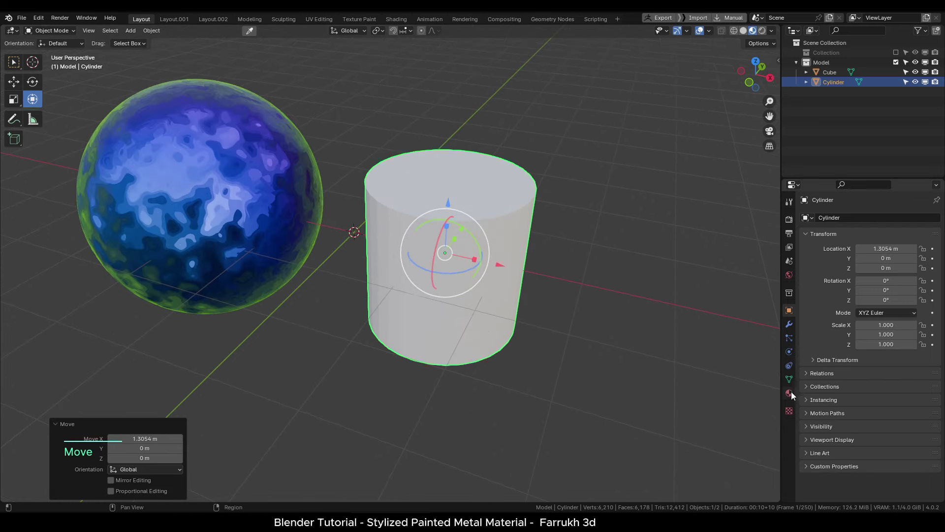
# Step: Assign the existing Stylized_Mat material to the cylinder
pyautogui.click(789, 393)
pyautogui.click(806, 259)
pyautogui.click(832, 284)
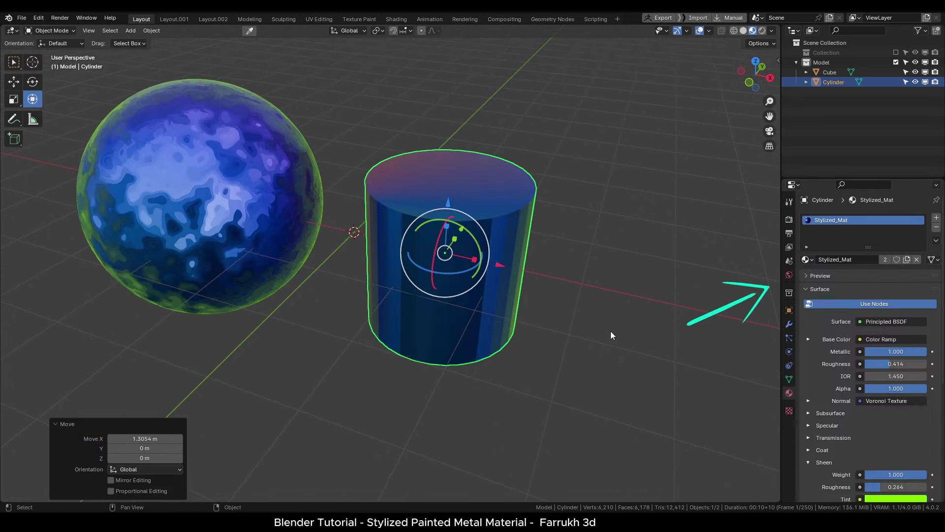
pyautogui.moveTo(611, 331); pyautogui.dragTo(536, 249, button='middle')
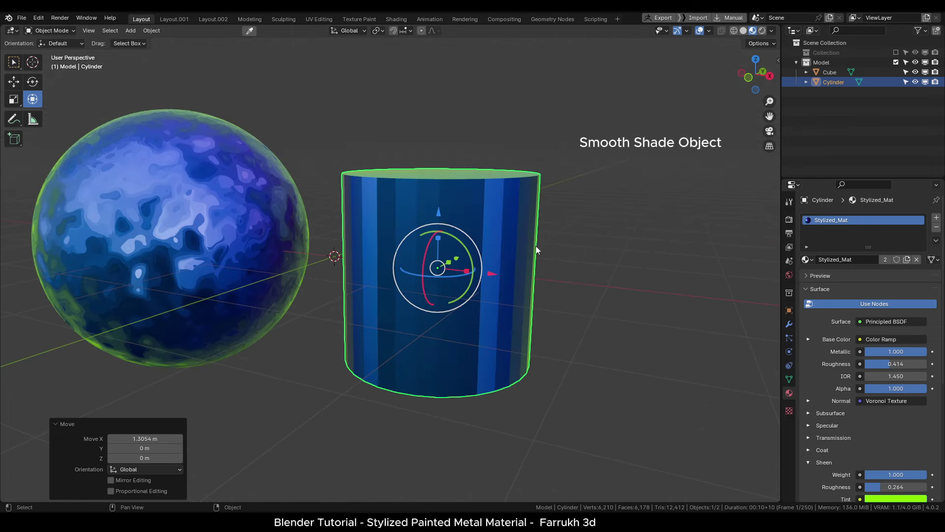
# Step: Shade the cylinder smooth, undoing an accidental rotation
pyautogui.rightClick(526, 205)
pyautogui.click(525, 206)
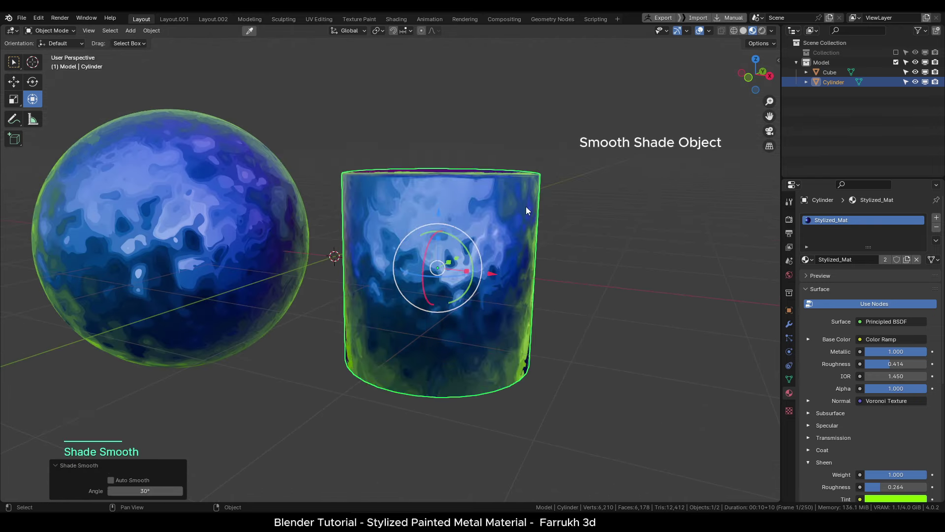
pyautogui.scroll(-2, 535, 220)
pyautogui.keyDown('alt'); pyautogui.moveTo(536, 220); pyautogui.dragTo(541, 308, button='middle'); pyautogui.keyUp('alt')
pyautogui.press('r')
pyautogui.press('r')
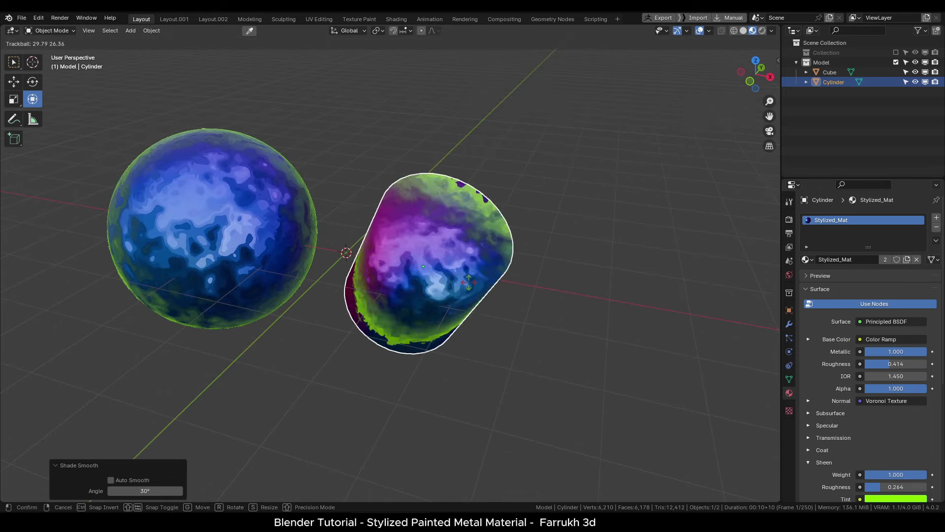
pyautogui.click(471, 279)
pyautogui.hotkey('ctrl', 'z')
pyautogui.keyDown('alt'); pyautogui.moveTo(470, 280); pyautogui.dragTo(411, 327, button='middle'); pyautogui.keyUp('alt')
# Step: Shade the sphere smooth, reverting a flat-shade attempt and a stray rotation
pyautogui.click(311, 217)
pyautogui.rightClick(371, 202)
pyautogui.click(364, 220)
pyautogui.click(411, 326)
pyautogui.scroll(4, 376, 247)
pyautogui.scroll(-4, 427, 268)
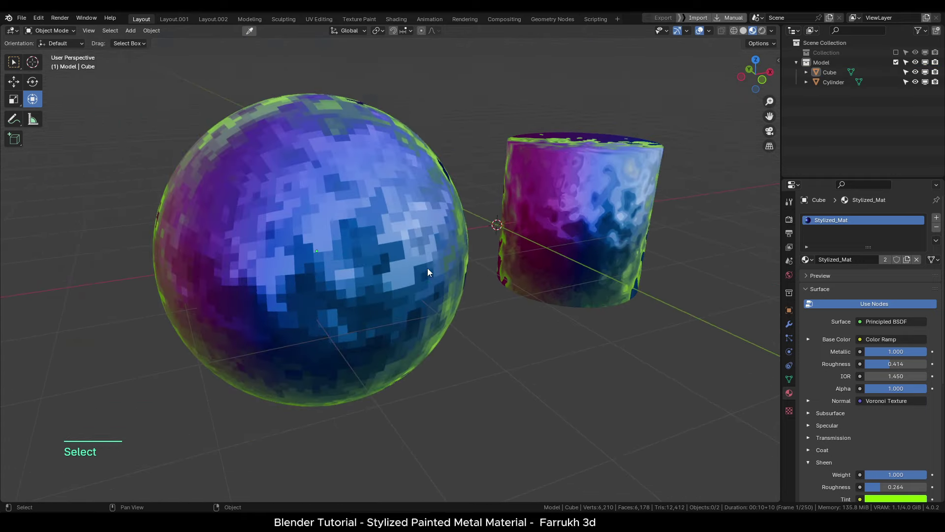
pyautogui.moveTo(427, 268); pyautogui.dragTo(340, 278, button='middle')
pyautogui.moveTo(339, 274); pyautogui.dragTo(398, 244)
pyautogui.hotkey('ctrl', 'z')
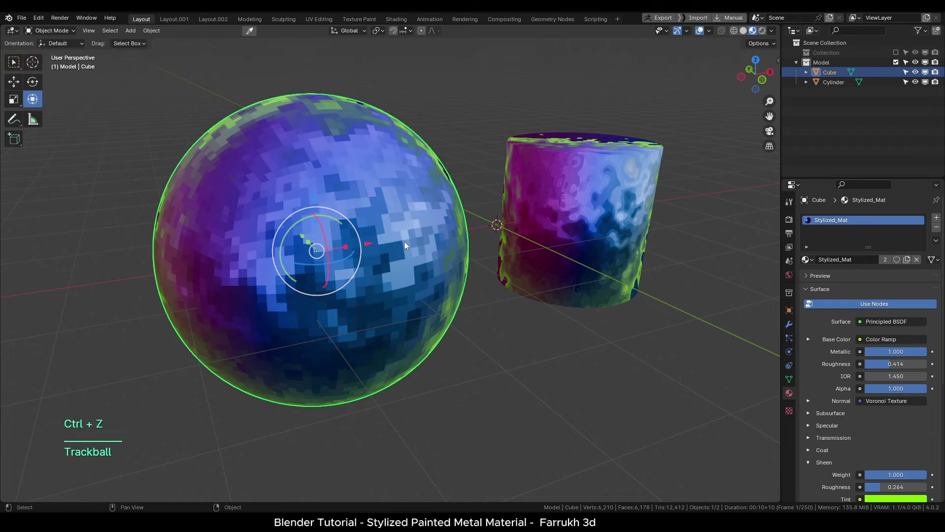
pyautogui.rightClick(406, 205)
pyautogui.click(405, 187)
# Step: Reselect the cylinder alone, ready to be stretched
pyautogui.scroll(-5, 306, 247)
pyautogui.moveTo(305, 246); pyautogui.dragTo(422, 356, button='middle')
pyautogui.click(422, 356)
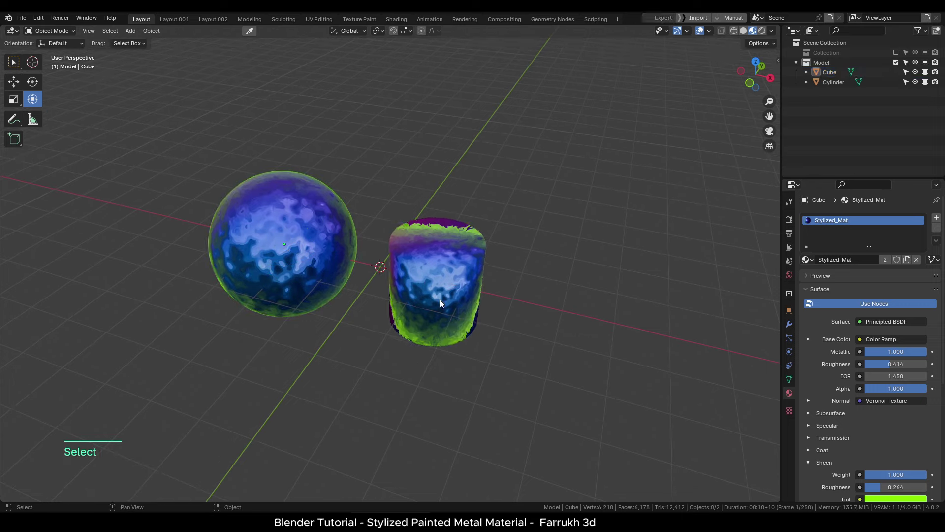
pyautogui.click(439, 299)
pyautogui.keyDown('alt'); pyautogui.moveTo(439, 299); pyautogui.dragTo(398, 361, button='middle'); pyautogui.keyUp('alt')
pyautogui.click(397, 361)
pyautogui.click(403, 296)
# Step: Scale the cylinder to 3.210 along Z, apply the scale, and deselect it
pyautogui.press('s')
pyautogui.press('z')
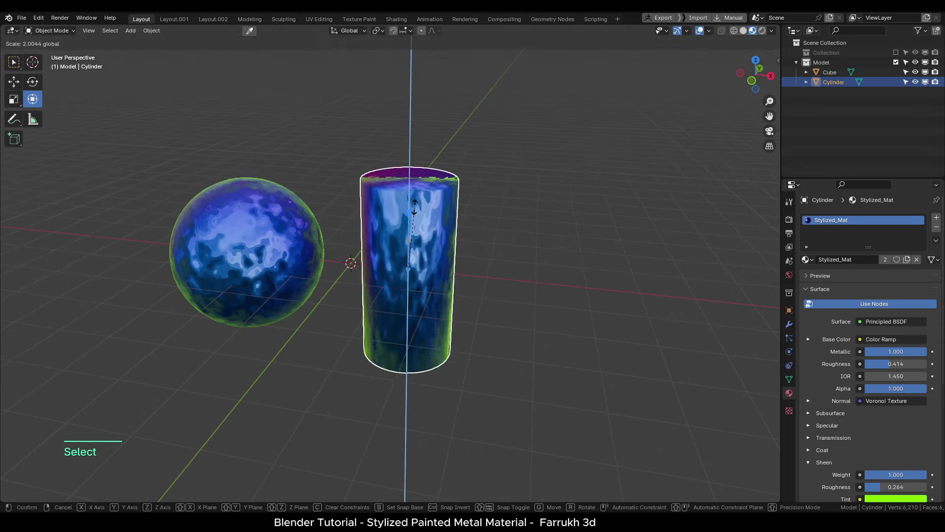
pyautogui.click(426, 171)
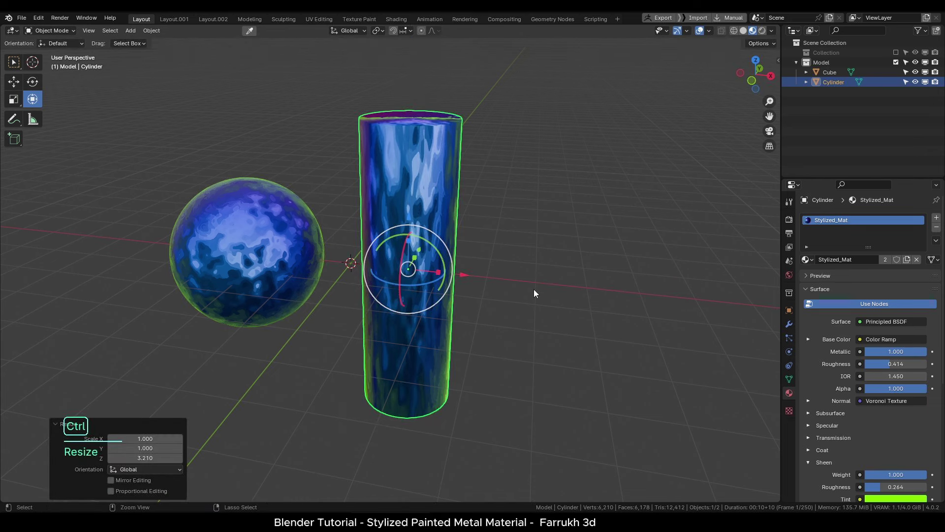
pyautogui.hotkey('ctrl', 'a')
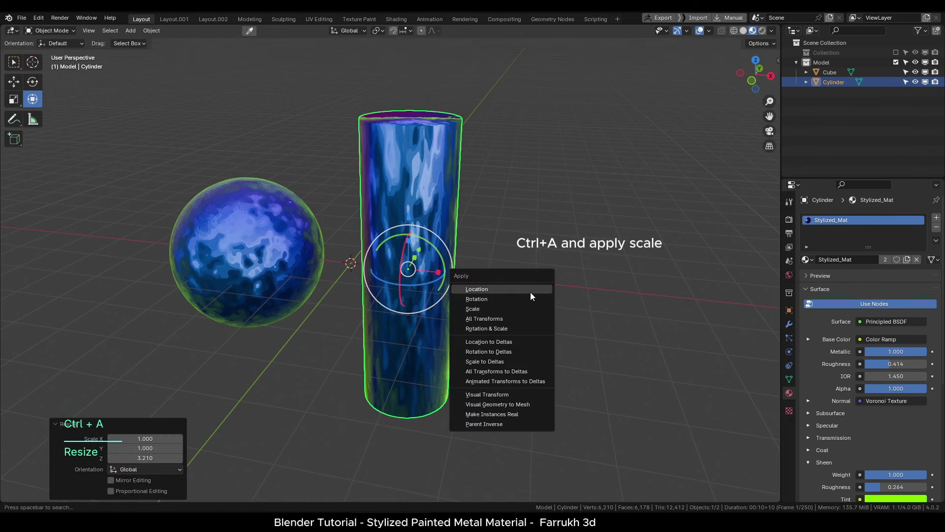
pyautogui.click(522, 308)
pyautogui.moveTo(522, 309)
pyautogui.keyDown('alt'); pyautogui.mouseDown(button='middle')
pyautogui.moveTo(512, 308)
pyautogui.moveTo(516, 348)
pyautogui.moveTo(555, 291)
pyautogui.moveTo(531, 302)
pyautogui.moveTo(528, 313)
pyautogui.moveTo(539, 318)
pyautogui.moveTo(513, 318)
pyautogui.moveTo(521, 324)
pyautogui.mouseUp(button='middle'); pyautogui.keyUp('alt')
pyautogui.click(512, 307)
pyautogui.click(521, 324)
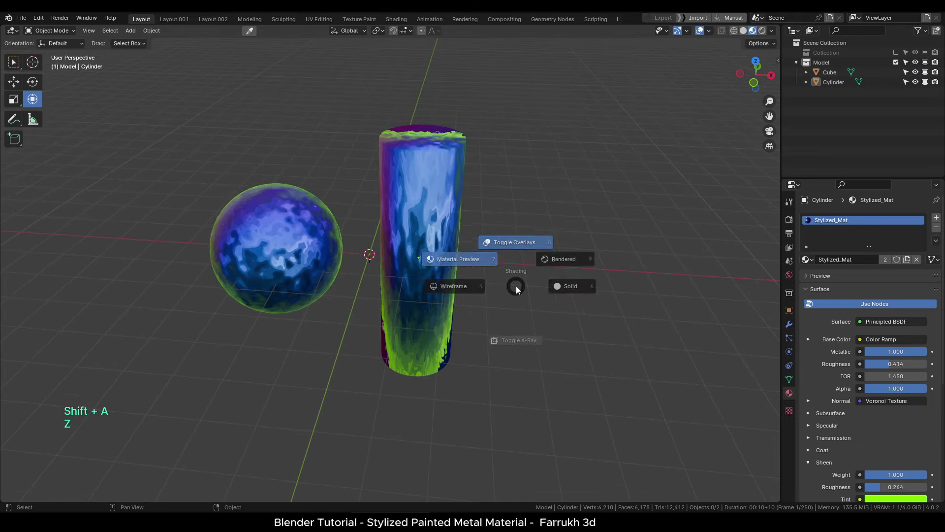
# Step: Switch to rendered shading and add a Sun lamp
pyautogui.click(572, 252)
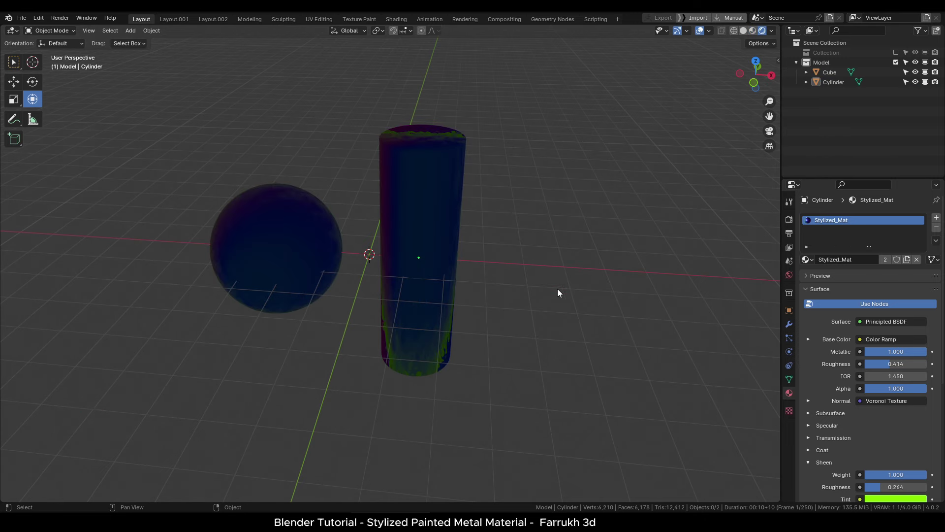
pyautogui.hotkey('shift', 'a')
pyautogui.moveTo(530, 406)
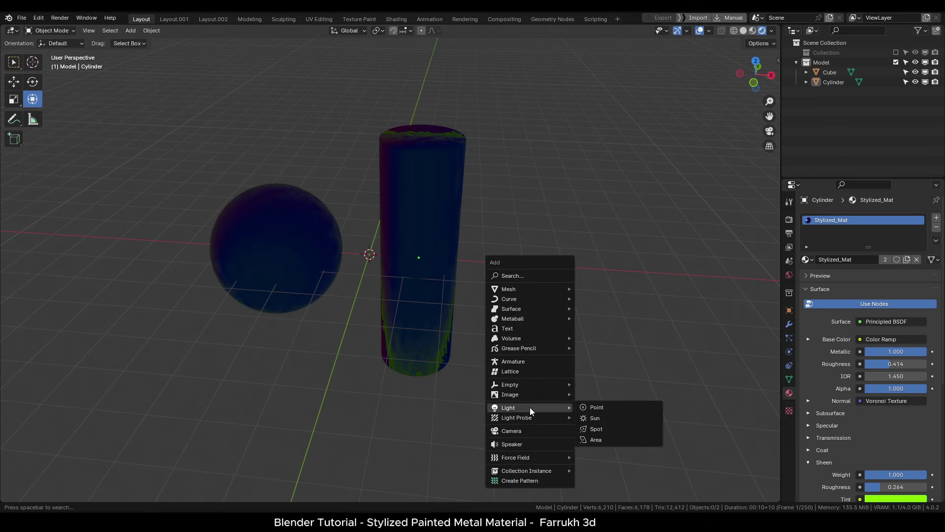
pyautogui.click(595, 418)
pyautogui.keyDown('alt'); pyautogui.moveTo(377, 254); pyautogui.dragTo(516, 337); pyautogui.keyUp('alt')
# Step: Tilt the Sun on X, set its Strength to 25 and turn it 33° on Z
pyautogui.press('r')
pyautogui.press('x')
pyautogui.click(385, 255)
pyautogui.keyDown('alt'); pyautogui.moveTo(572, 270); pyautogui.dragTo(601, 268); pyautogui.keyUp('alt')
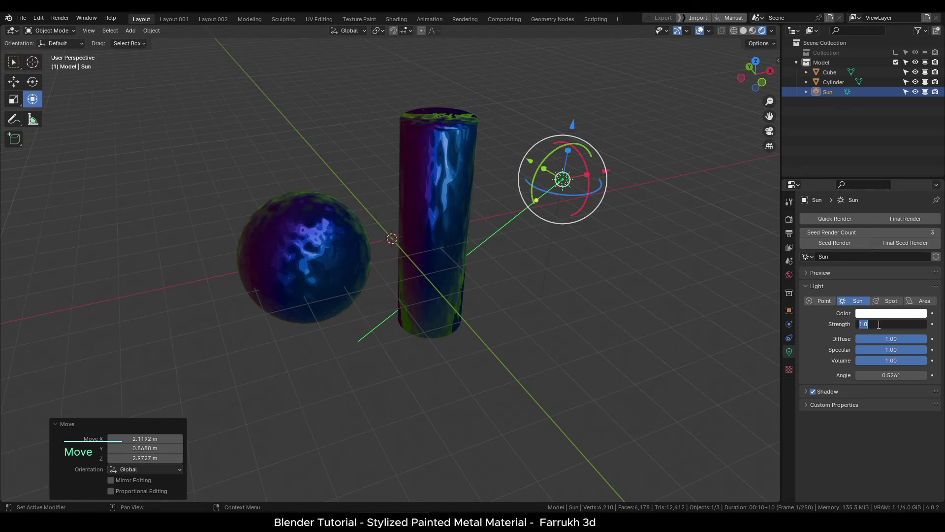
pyautogui.press('Return')
pyautogui.scroll(1, 589, 170)
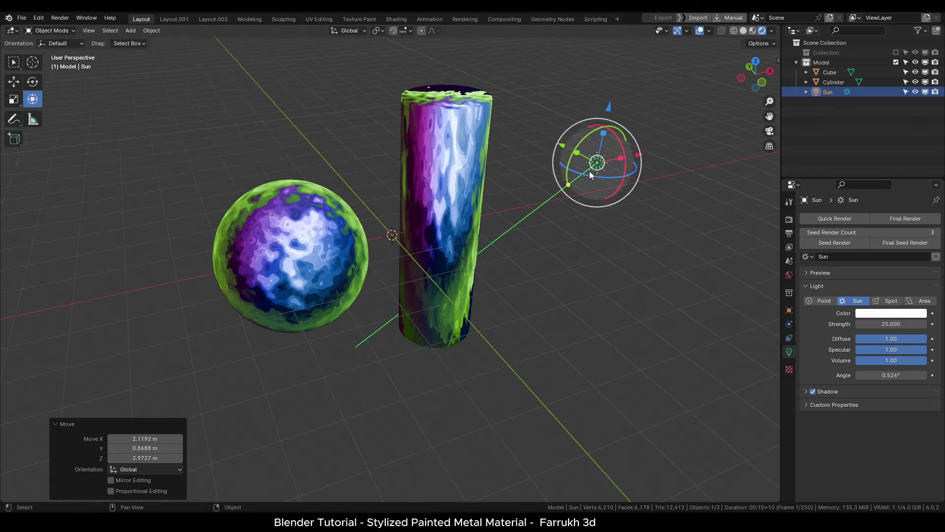
pyautogui.press('r')
pyautogui.click(588, 175)
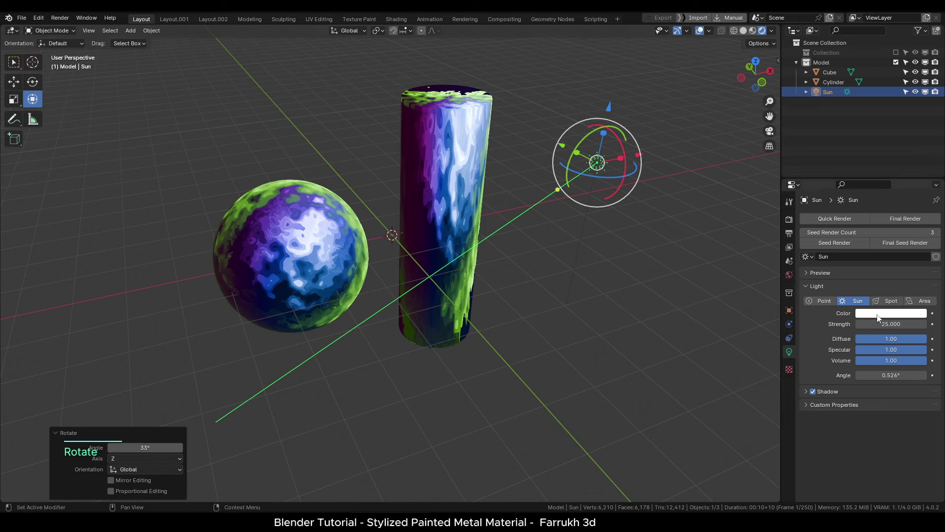
# Step: Give the Sun a warm yellow colour
pyautogui.click(891, 313)
pyautogui.click(861, 226)
pyautogui.moveTo(860, 226)
pyautogui.mouseDown()
pyautogui.moveTo(848, 199)
pyautogui.moveTo(849, 216)
pyautogui.mouseUp()
pyautogui.moveTo(340, 238); pyautogui.dragTo(420, 258, button='middle')
pyautogui.click(291, 317)
pyautogui.moveTo(291, 317); pyautogui.dragTo(315, 300)
pyautogui.hotkey('ctrl', 'z')
# Step: Enable Bloom in the EEVEE render settings and set its colour to pink
pyautogui.click(592, 217)
pyautogui.moveTo(583, 252); pyautogui.dragTo(551, 296, button='middle')
pyautogui.click(789, 220)
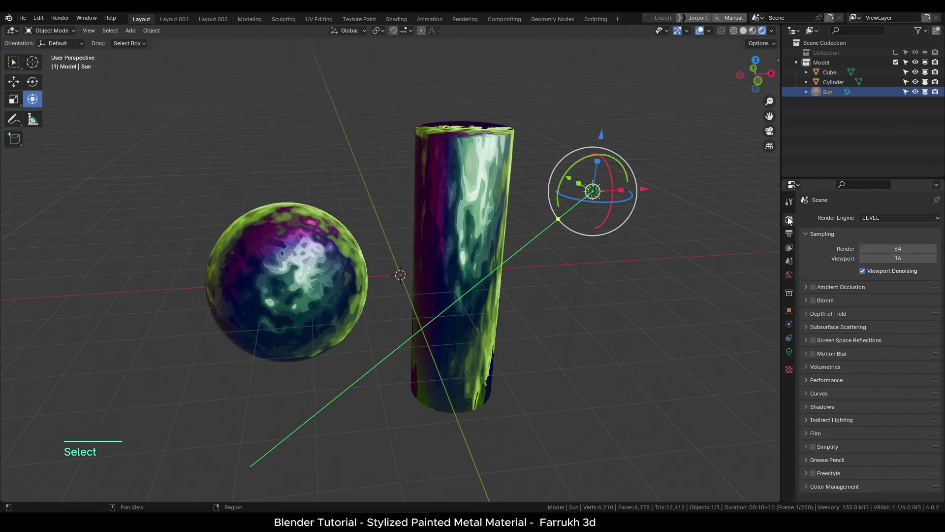
pyautogui.click(813, 299)
pyautogui.click(818, 300)
pyautogui.click(871, 347)
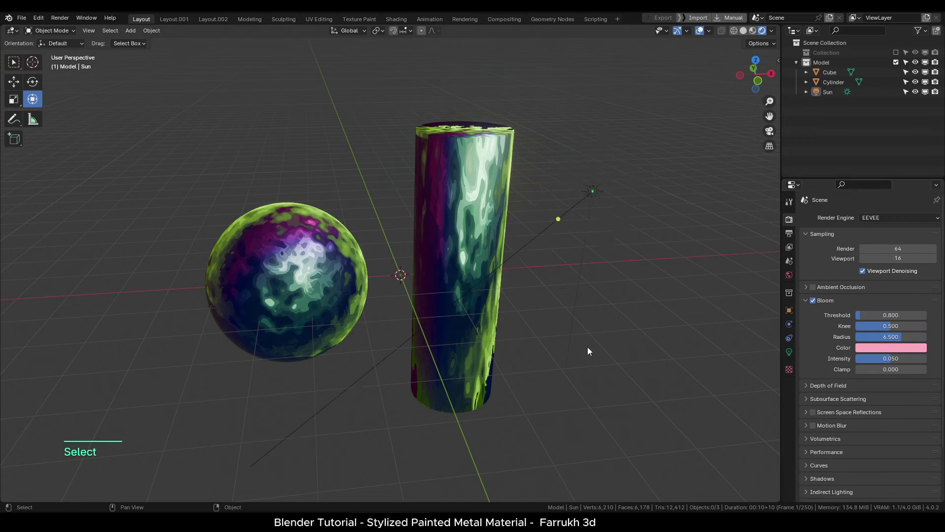
# Step: Select the sphere and orbit around the objects to inspect the pink glow
pyautogui.keyDown('alt'); pyautogui.moveTo(588, 350); pyautogui.dragTo(437, 327, button='middle'); pyautogui.keyUp('alt')
pyautogui.click(281, 332)
pyautogui.keyDown('alt'); pyautogui.moveTo(280, 331); pyautogui.dragTo(322, 367, button='middle'); pyautogui.keyUp('alt')
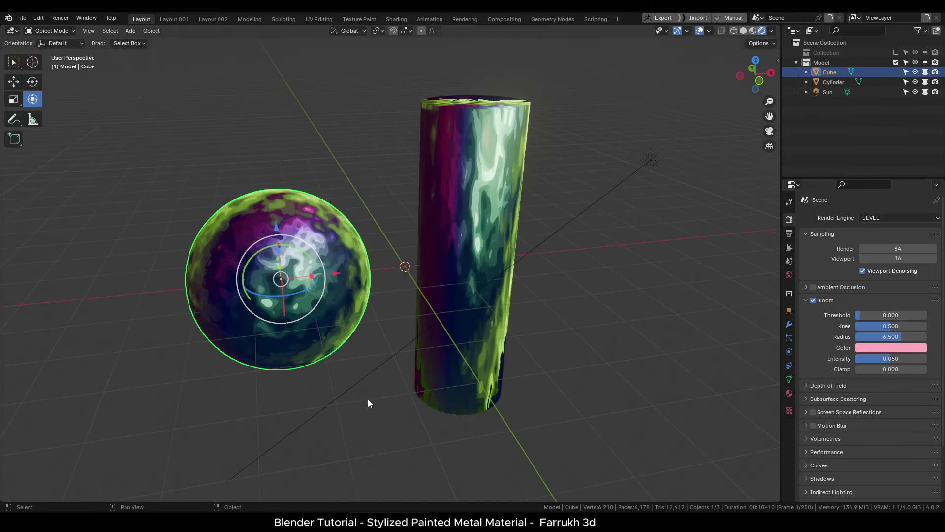
# Step: Give the sphere material's Sheen a pink tint at weight 0.504, turning the edges reddish
pyautogui.click(789, 393)
pyautogui.scroll(-3, 841, 374)
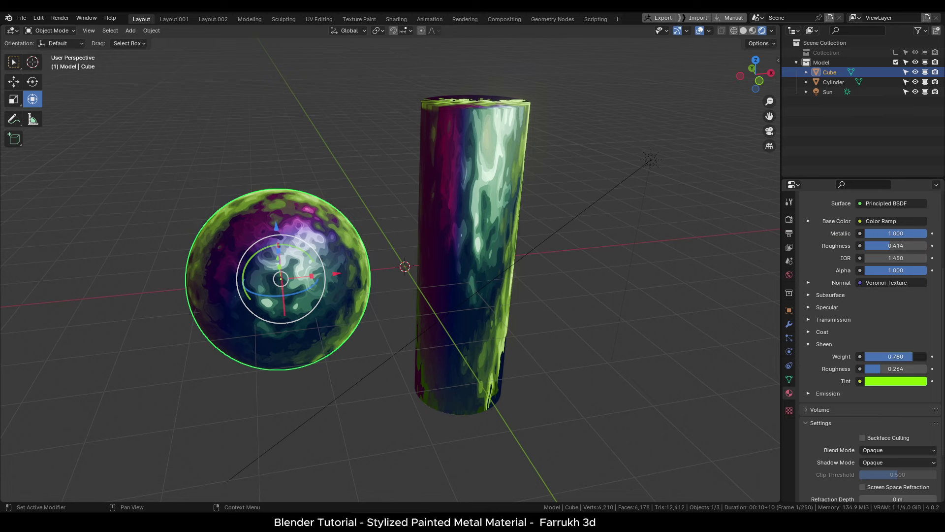
pyautogui.click(886, 381)
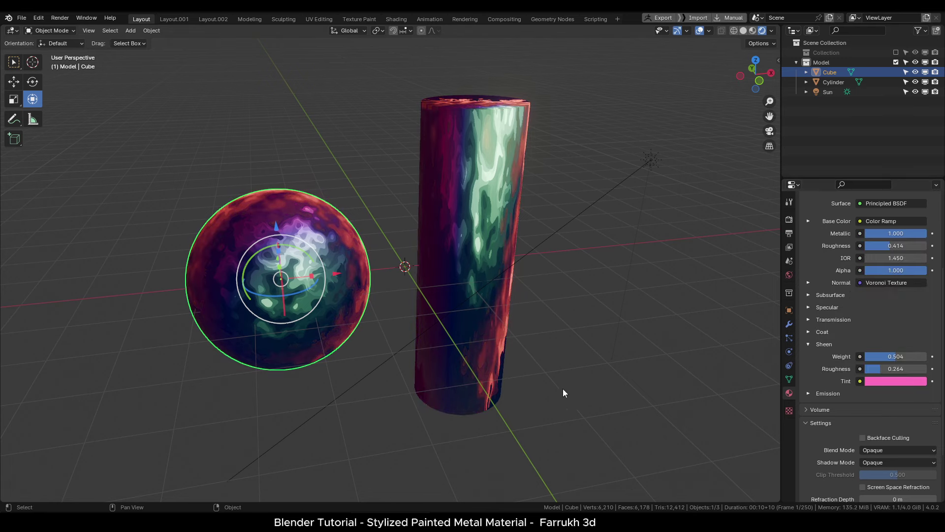
pyautogui.keyDown('alt'); pyautogui.moveTo(492, 407); pyautogui.dragTo(389, 406); pyautogui.keyUp('alt')
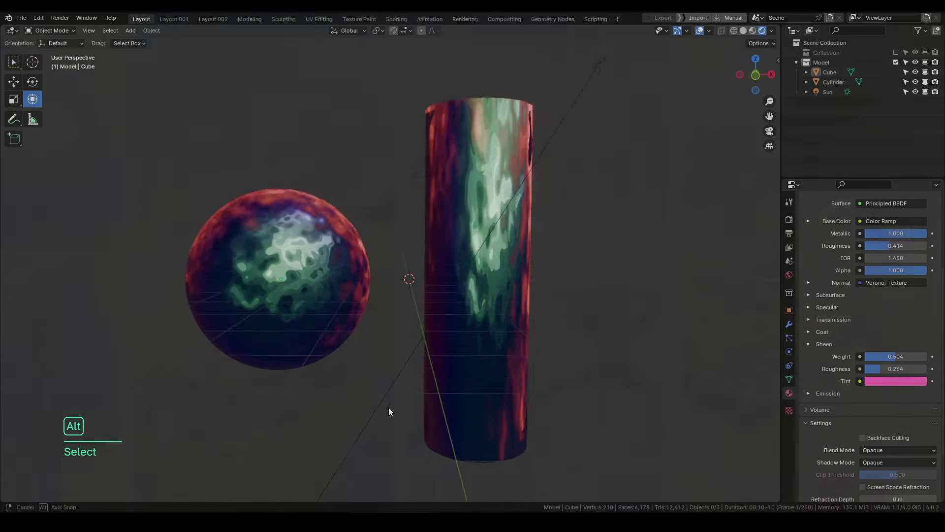